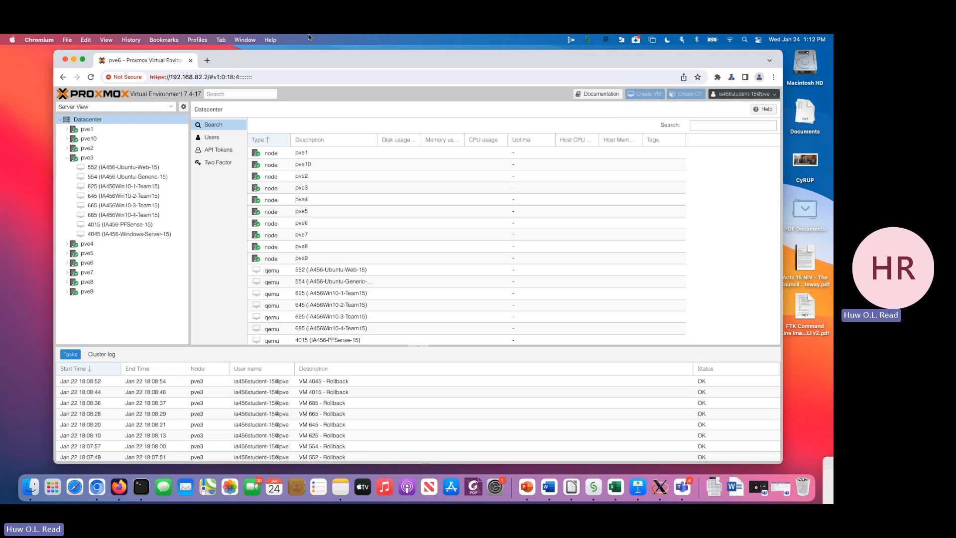
# - Log out of the current Proxmox session and fill in the student user name and account password on the login form
pyautogui.click(775, 96)
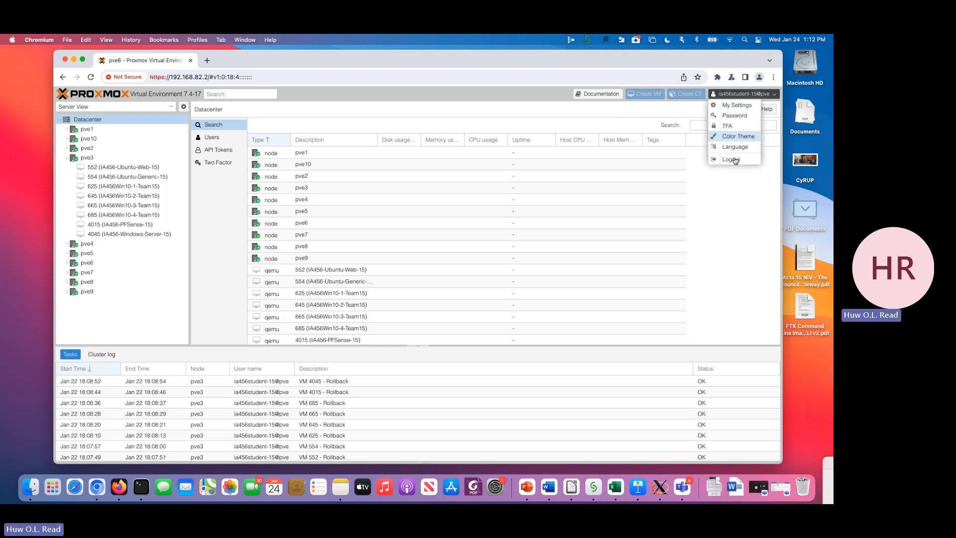
pyautogui.click(733, 161)
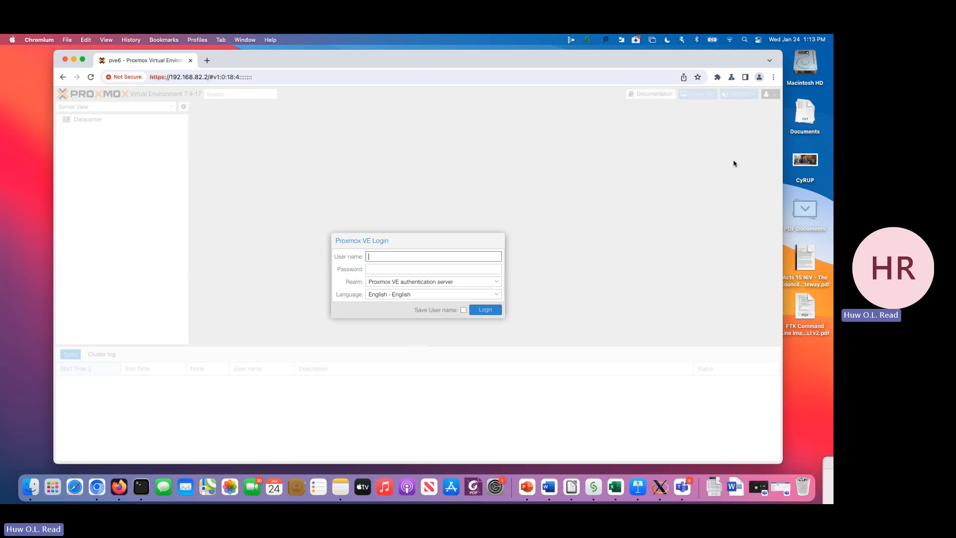
pyautogui.write('ia456student-15')
pyautogui.press('Tab')
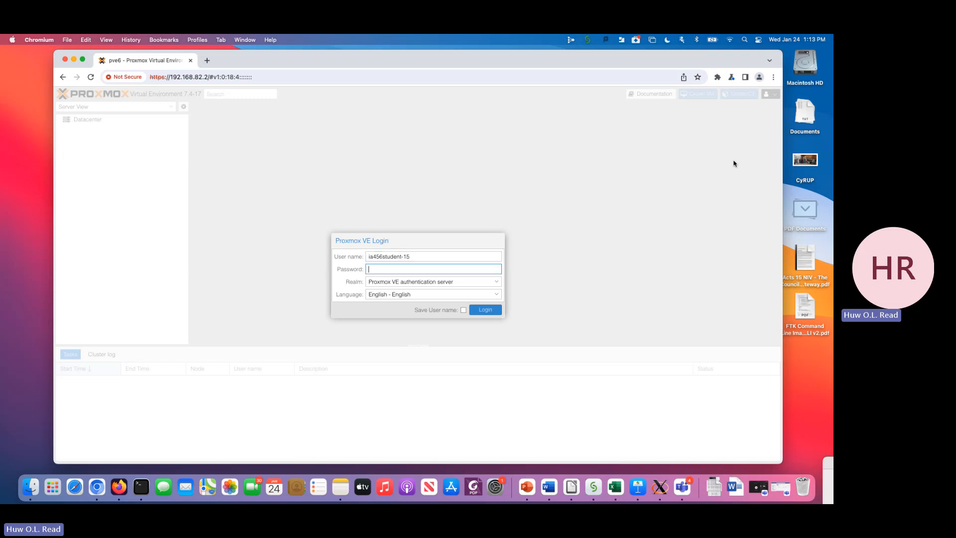
pyautogui.write('•••••••••')
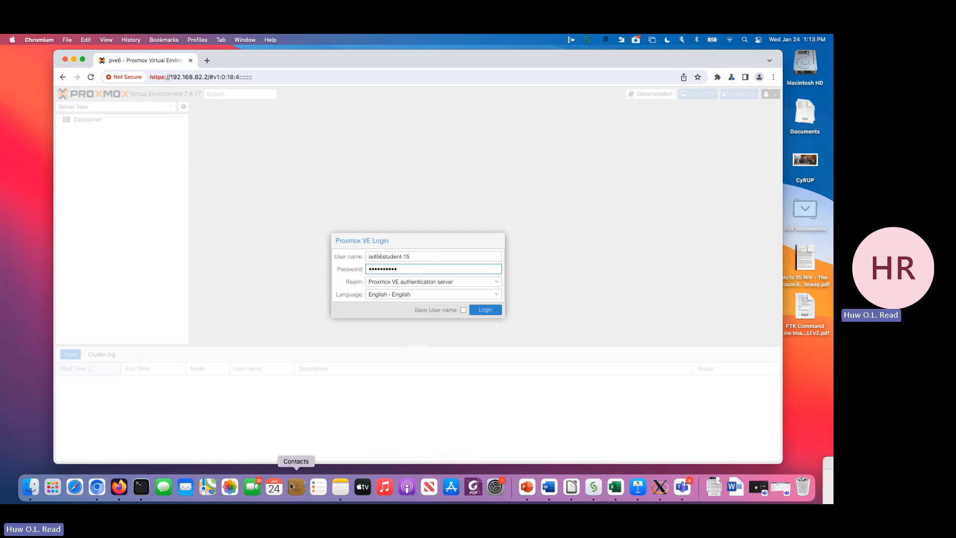
# - Switch to TextEdit, place a new document beside the login form, and write a Username line with the generic student login name
pyautogui.press('super+space')
pyautogui.write('text')
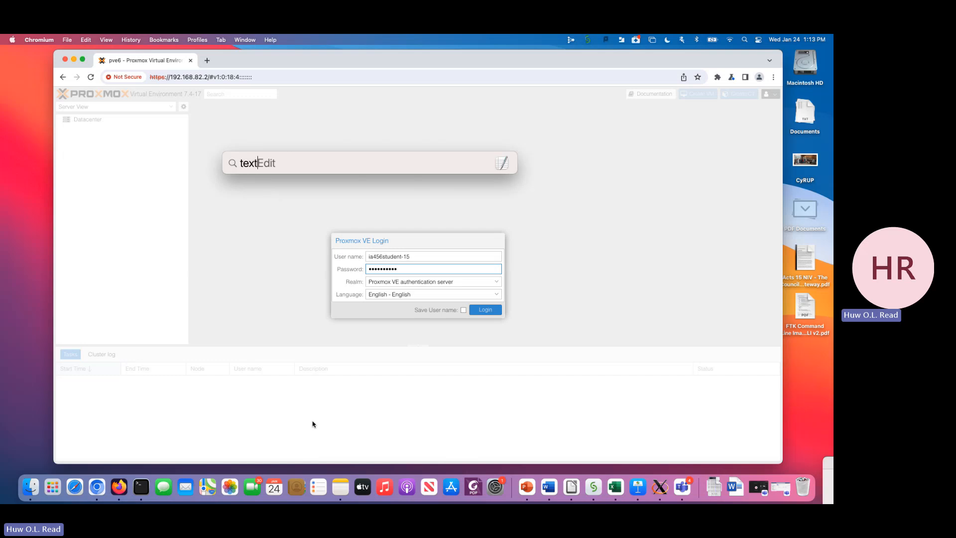
pyautogui.press('Return')
pyautogui.moveTo(154, 75); pyautogui.dragTo(658, 141)
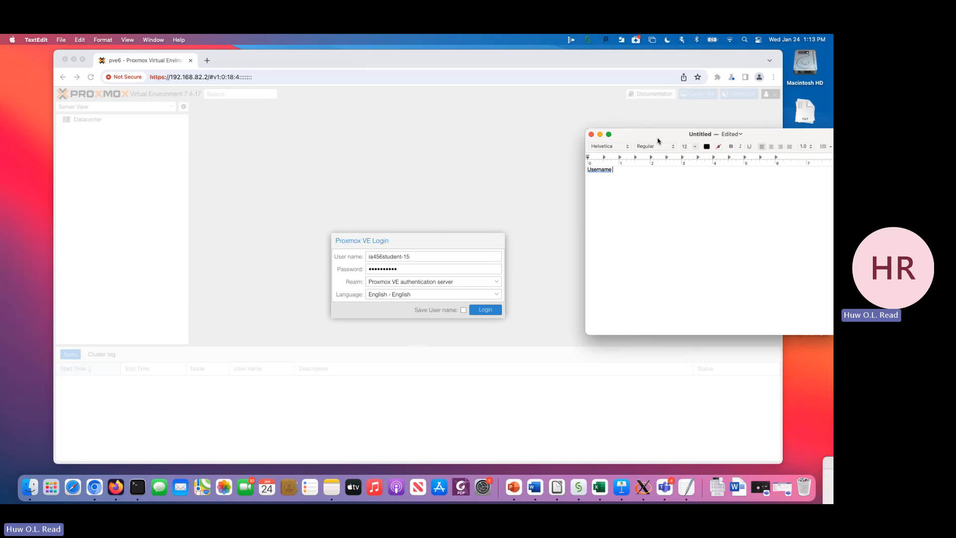
pyautogui.press('BackSpace')
pyautogui.press('BackSpace')
pyautogui.press('BackSpace')
pyautogui.press('BackSpace')
pyautogui.press('BackSpace')
# - Add a line giving the account password and another reading "Realm: Proxmox VE Authentication Server" to the note
pyautogui.press('Return')
pyautogui.write('Realm')
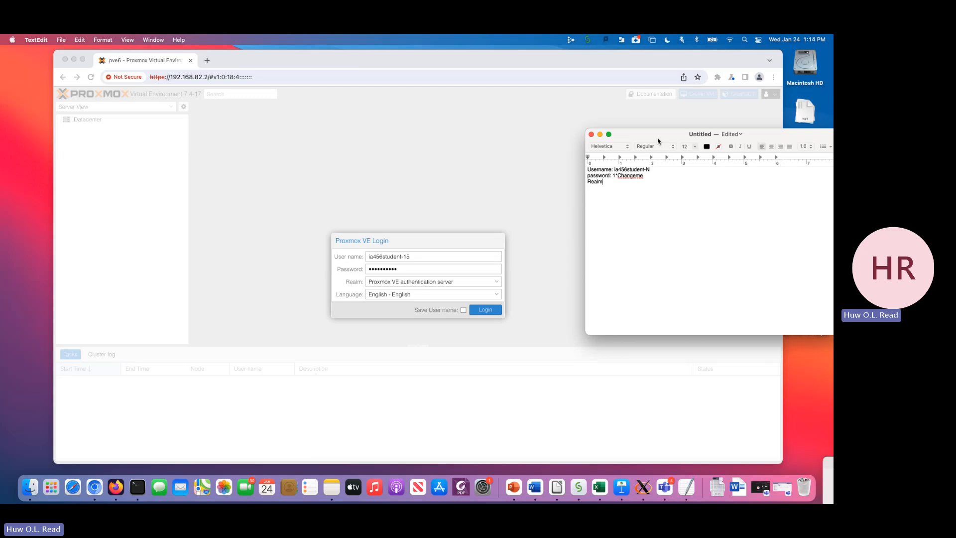
pyautogui.write(': Proxmox VE Authentical')
pyautogui.write('ion Server')
# - Enlarge all the note's text to 18 pt and move the note clear of the login form
pyautogui.moveTo(648, 133); pyautogui.dragTo(581, 134)
pyautogui.press('super+a')
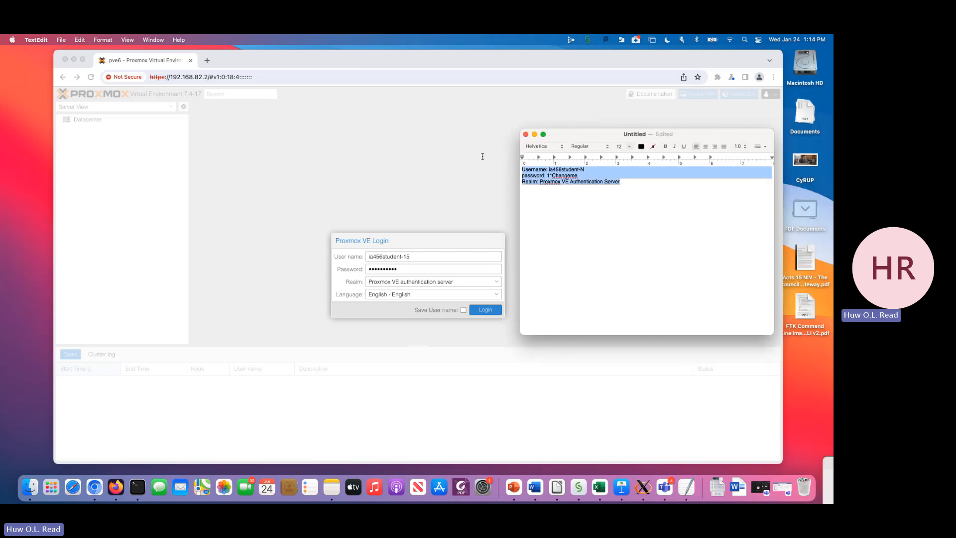
pyautogui.click(630, 147)
pyautogui.click(619, 199)
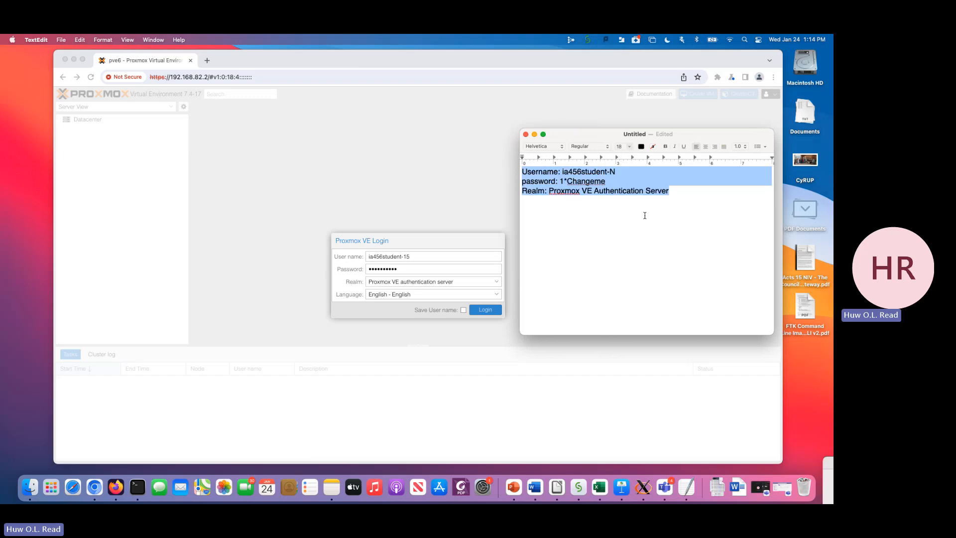
pyautogui.click(645, 216)
pyautogui.moveTo(574, 142); pyautogui.dragTo(733, 153)
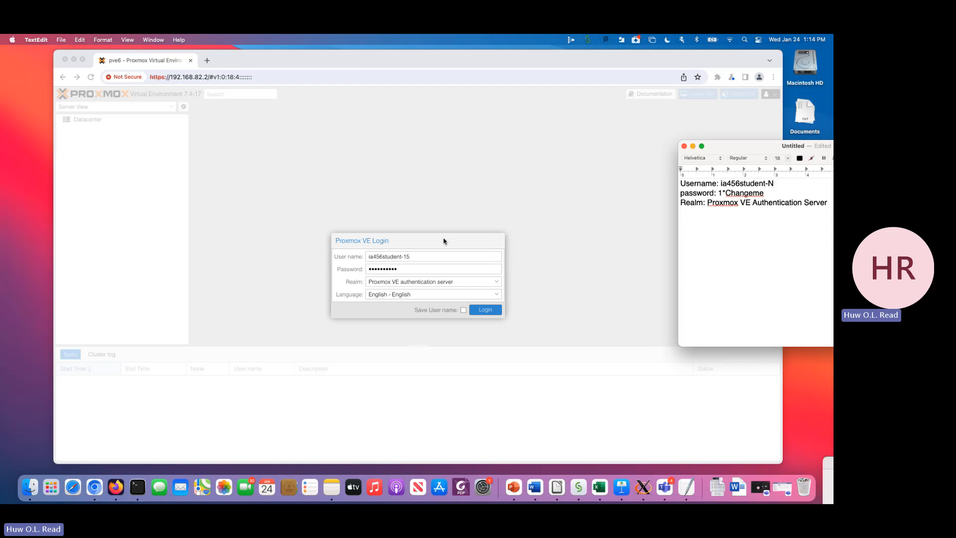
# - Log in to Proxmox VE and expand the pve3 node to list its virtual machines
pyautogui.click(495, 312)
pyautogui.click(495, 312)
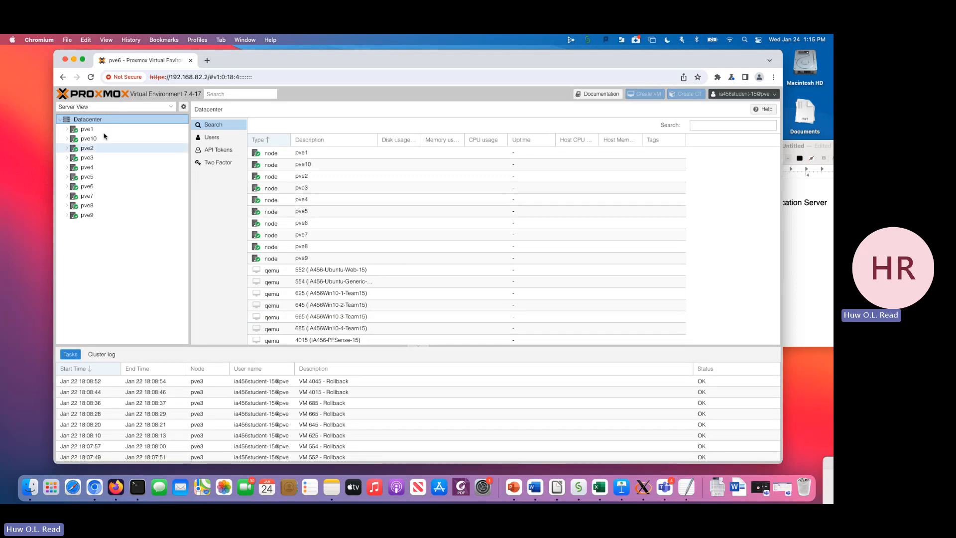
pyautogui.click(68, 159)
pyautogui.click(66, 158)
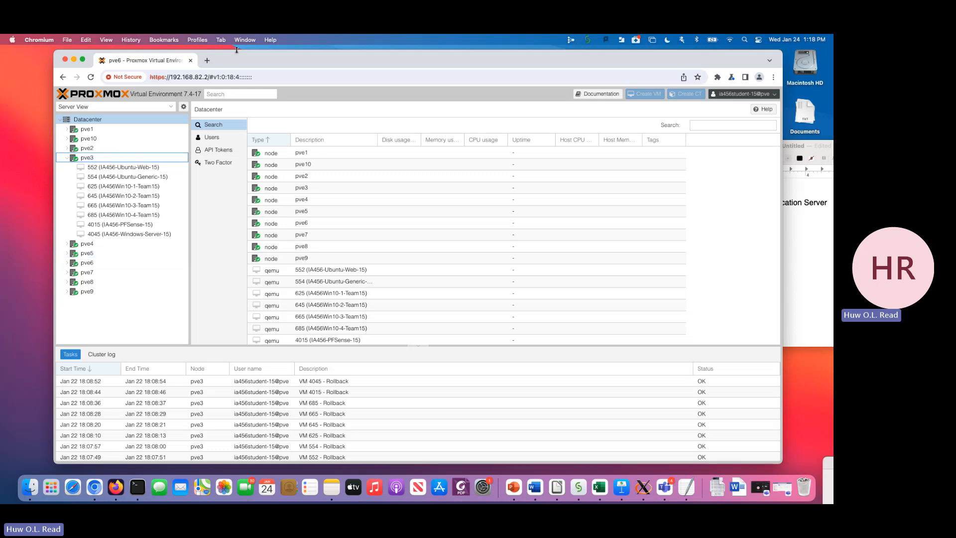
# - Start virtual machine 4015 (IA456-PFSense-15) on node pve3
pyautogui.moveTo(234, 63)
pyautogui.mouseDown()
pyautogui.moveTo(224, 64)
pyautogui.moveTo(242, 61)
pyautogui.mouseUp()
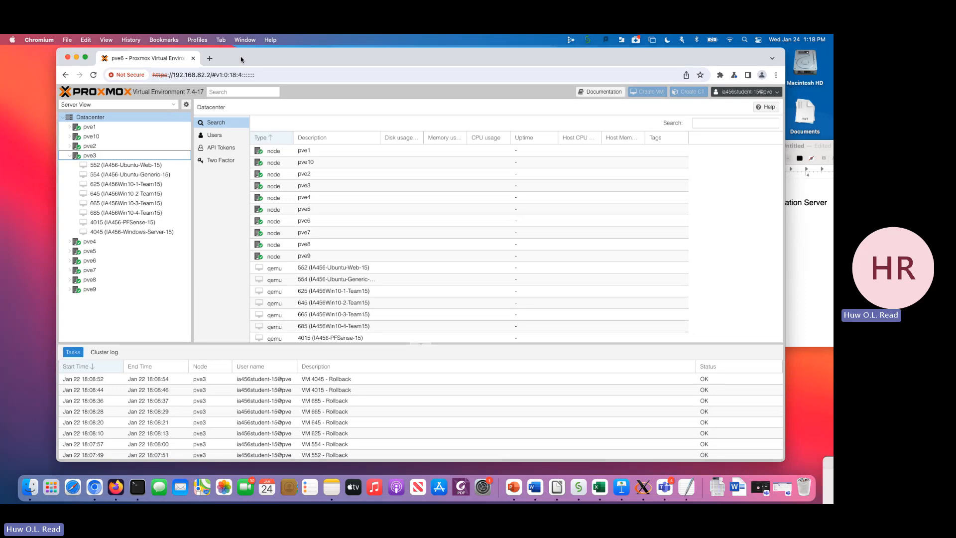
pyautogui.click(151, 223)
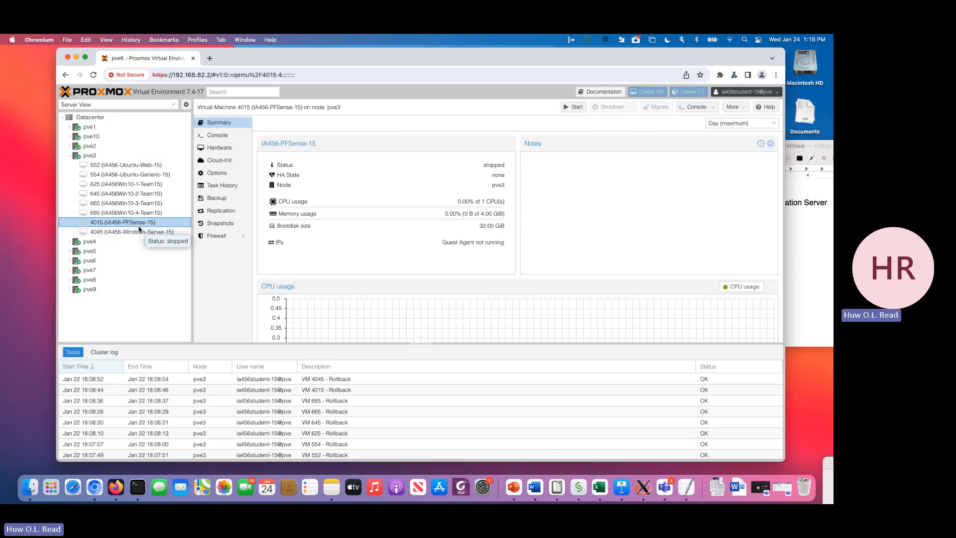
pyautogui.click(575, 108)
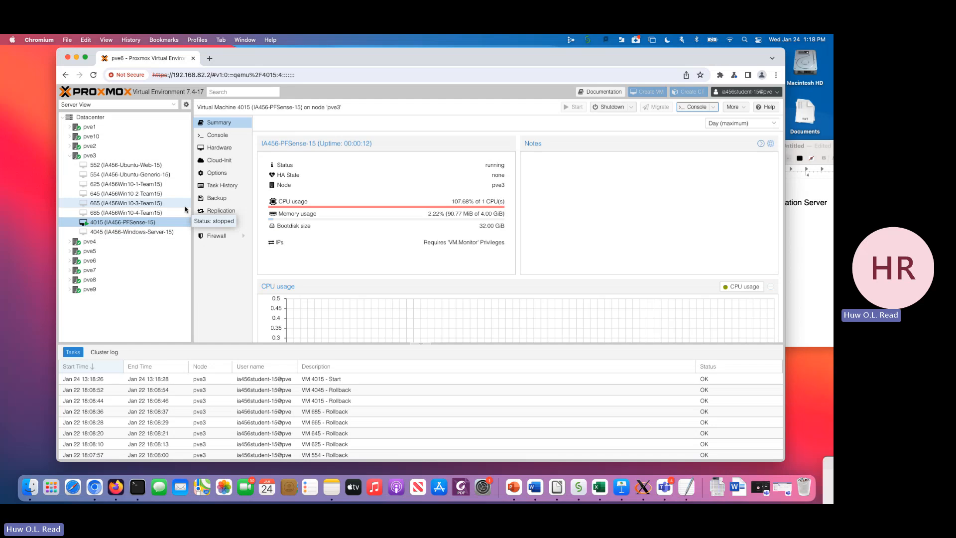
# - Open the pfSense VM's console in its own window and accept the installer's copyright and distribution notice
pyautogui.click(695, 107)
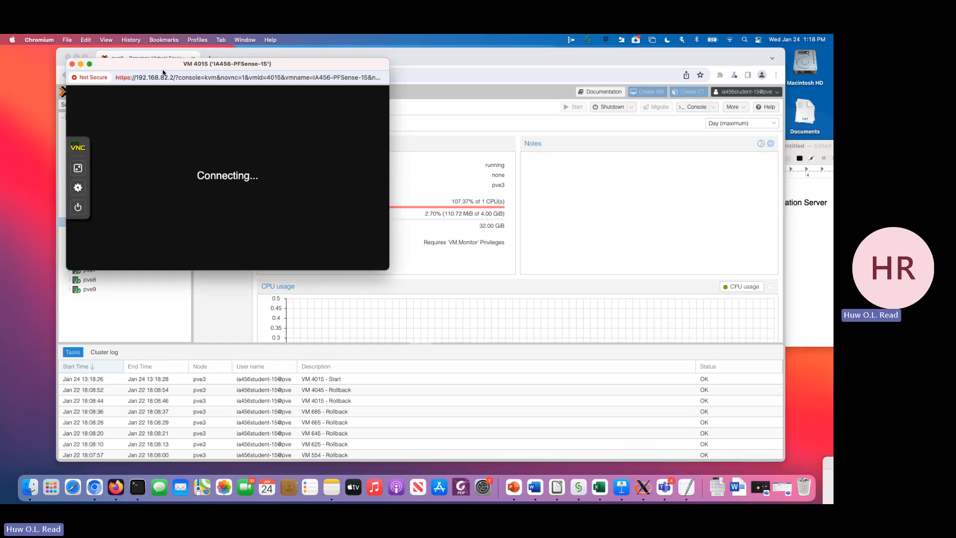
pyautogui.moveTo(149, 70); pyautogui.dragTo(223, 82)
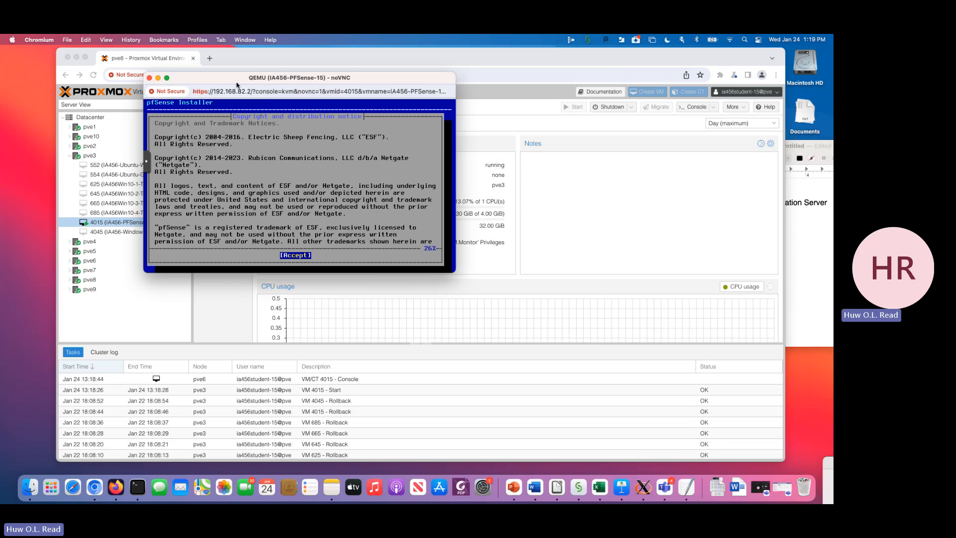
pyautogui.moveTo(237, 84); pyautogui.dragTo(366, 100)
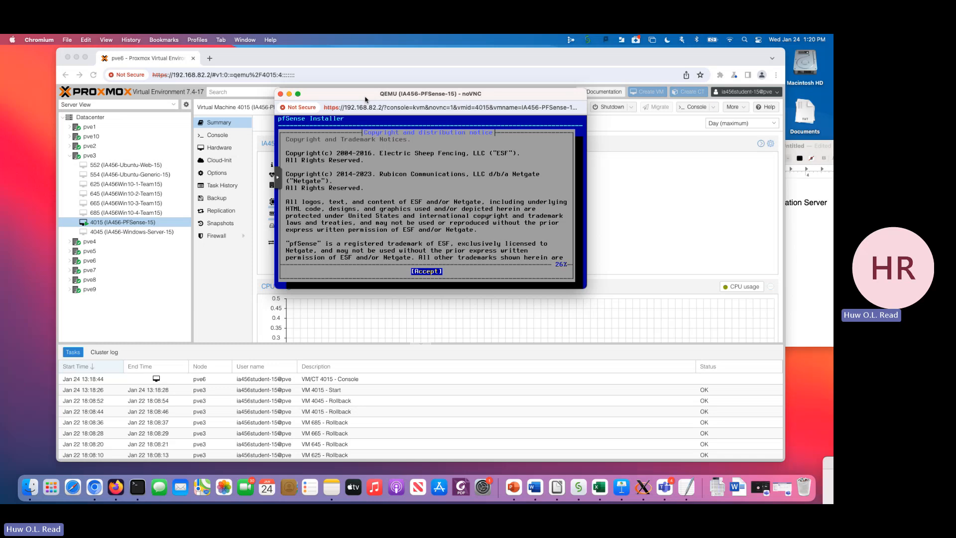
pyautogui.press('Return')
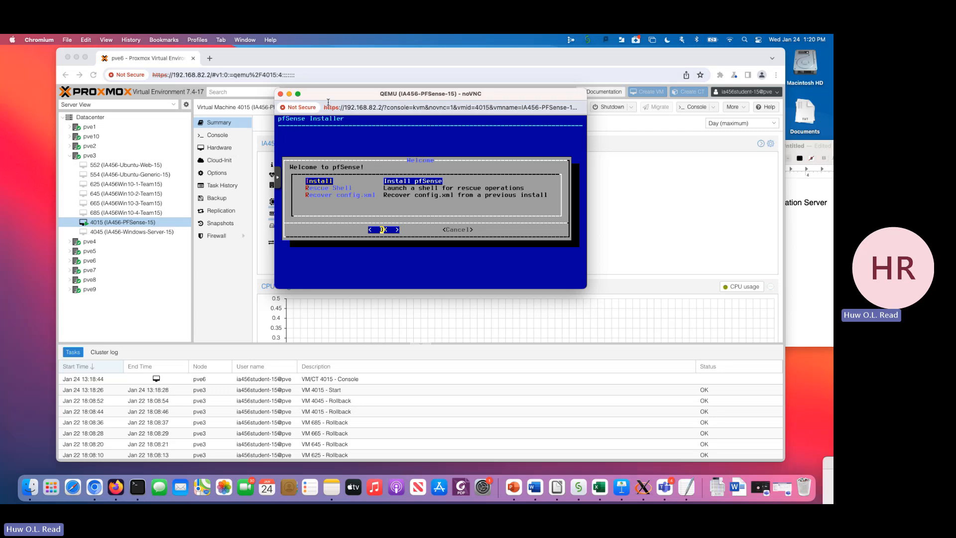
# - Show the pfSense installer console in full screen and hide the noVNC control bar
pyautogui.moveTo(338, 95); pyautogui.dragTo(216, 69)
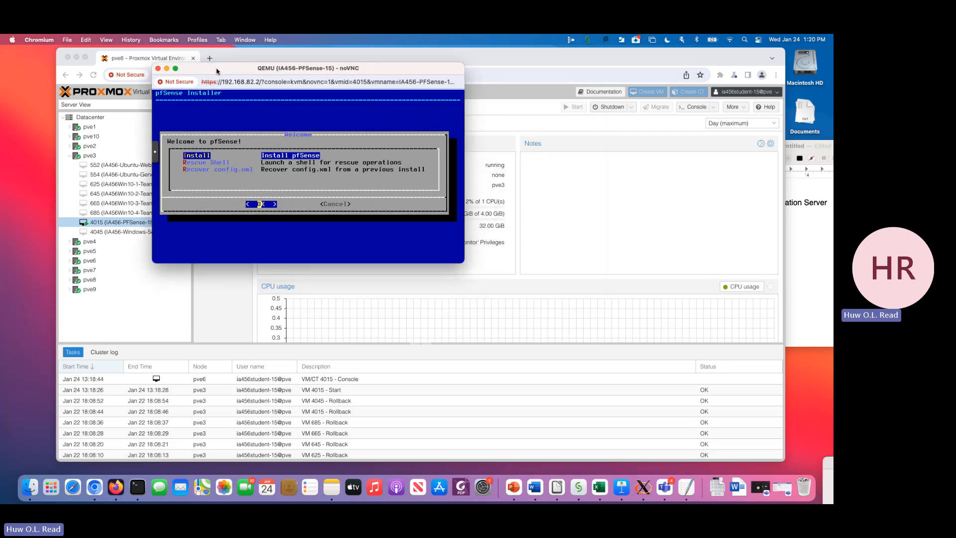
pyautogui.click(158, 158)
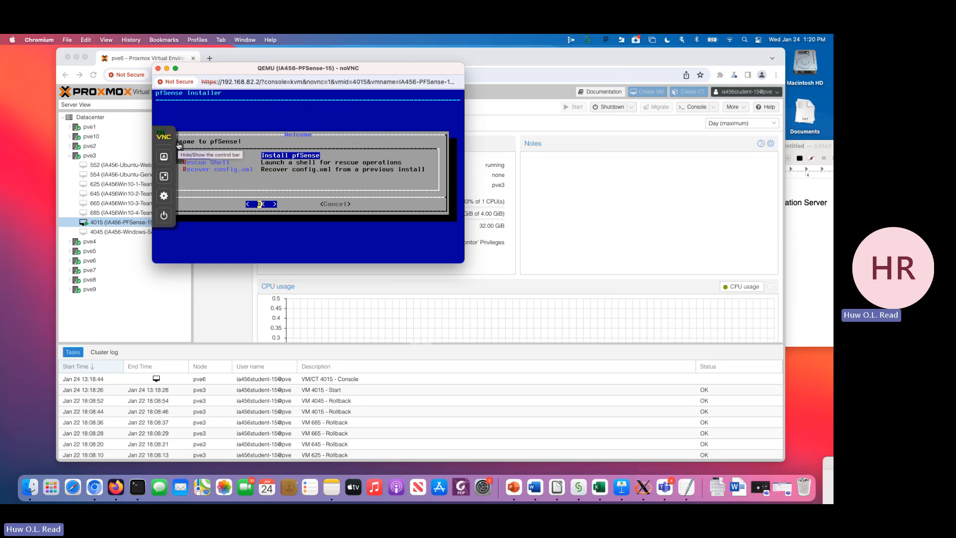
pyautogui.click(179, 145)
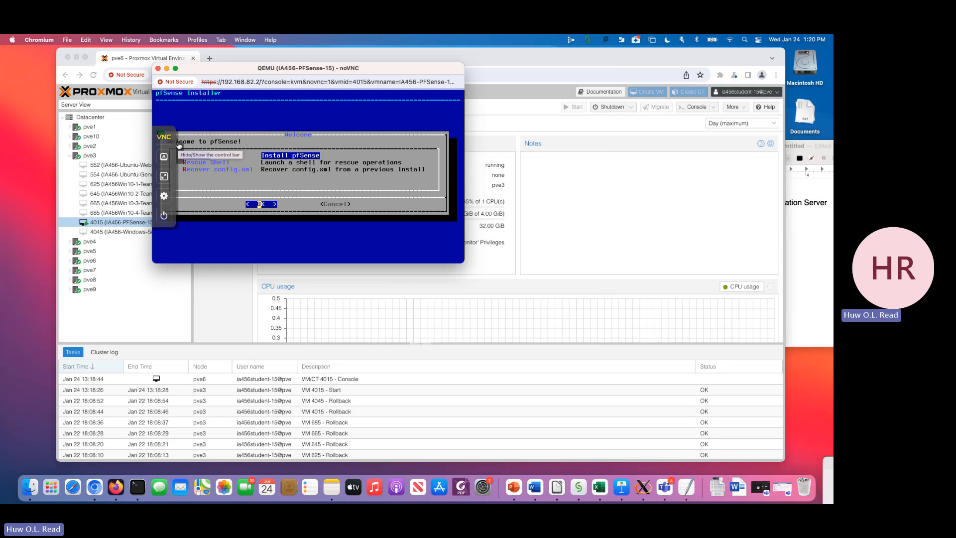
pyautogui.click(164, 177)
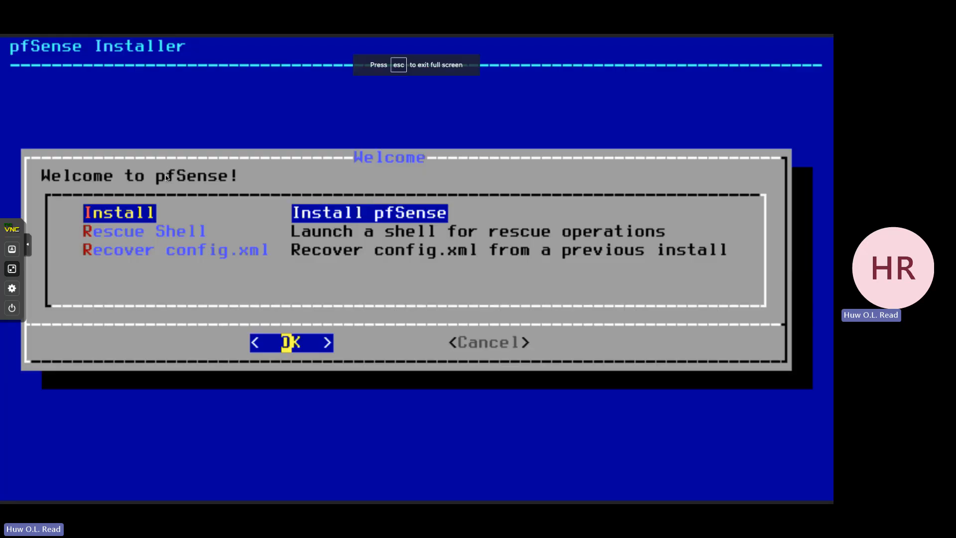
pyautogui.click(28, 249)
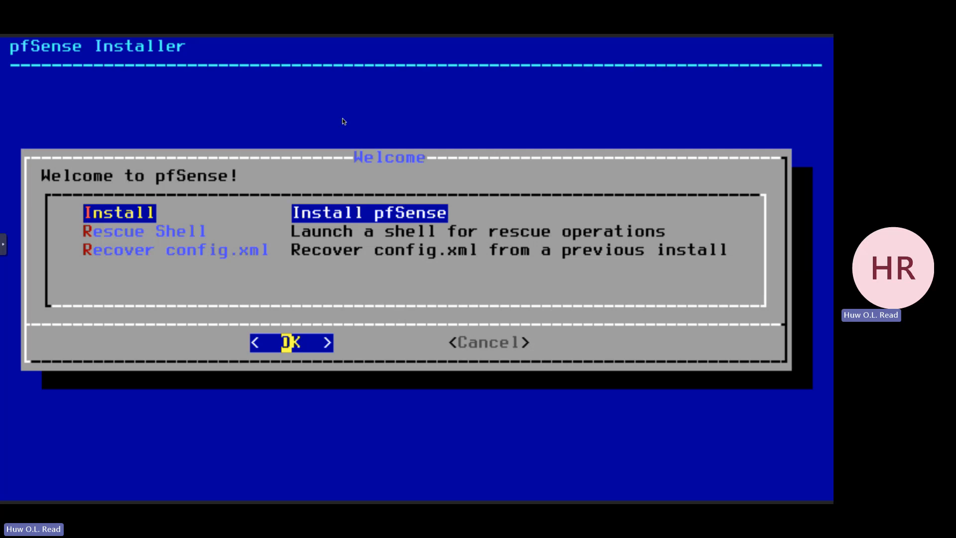
# - Begin the pfSense installation with Auto (ZFS) guided partitioning and the stripe virtual device type without redundancy
pyautogui.press('Return')
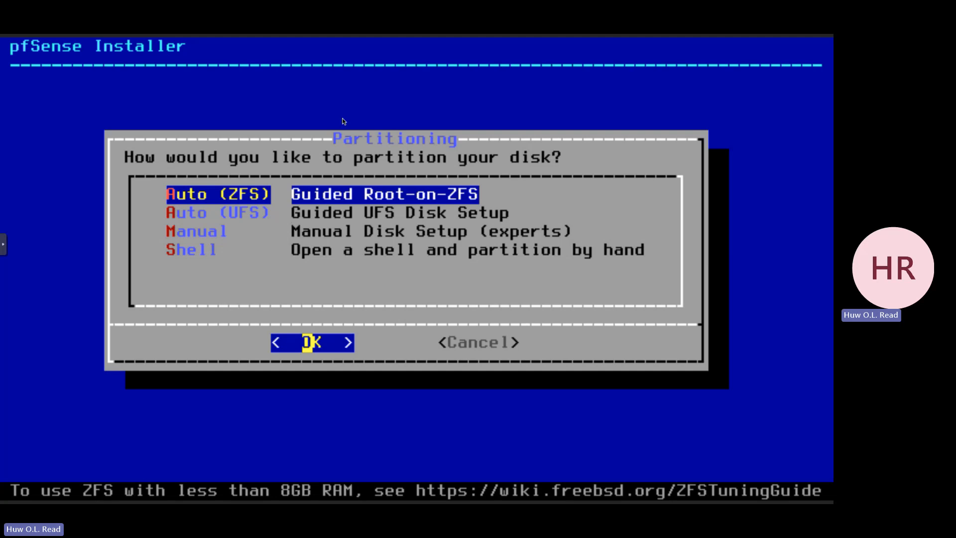
pyautogui.press('Return')
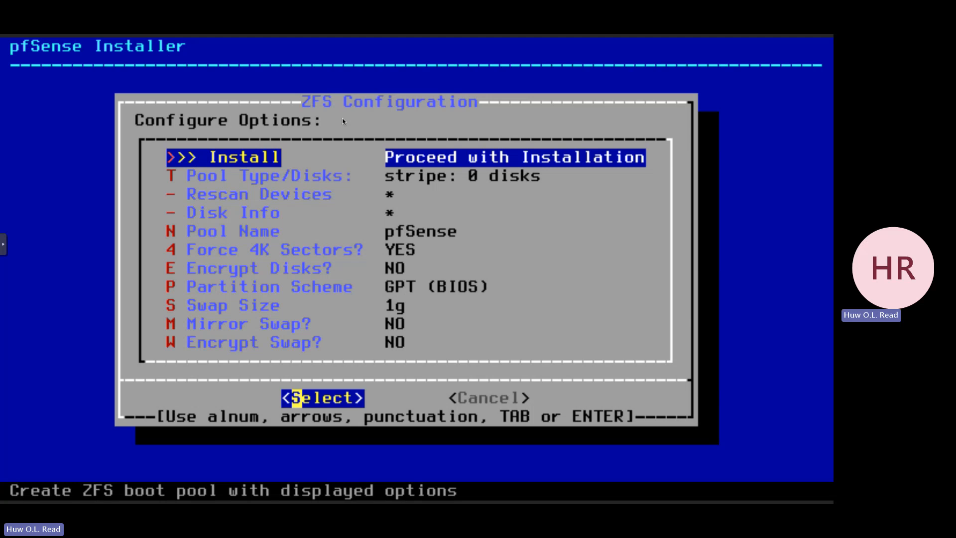
pyautogui.press('Return')
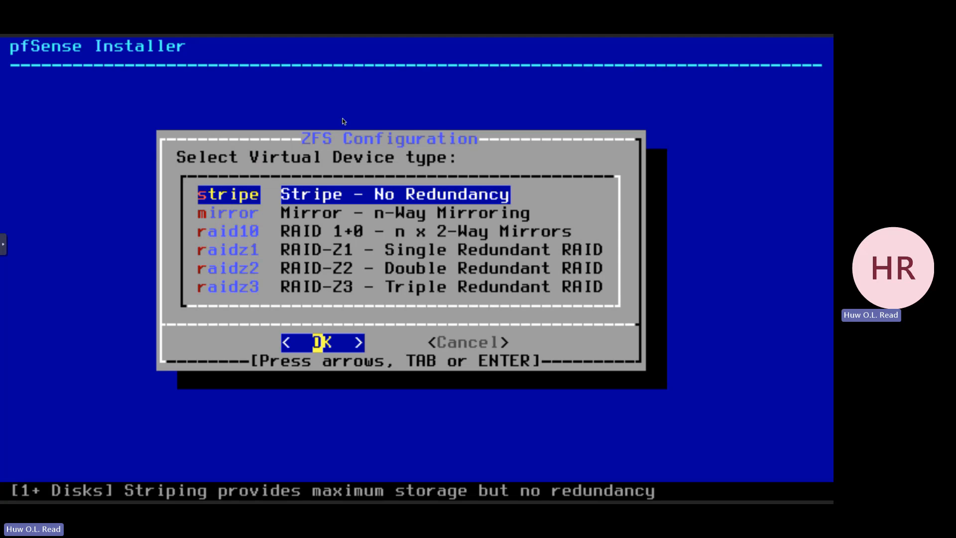
pyautogui.press('Return')
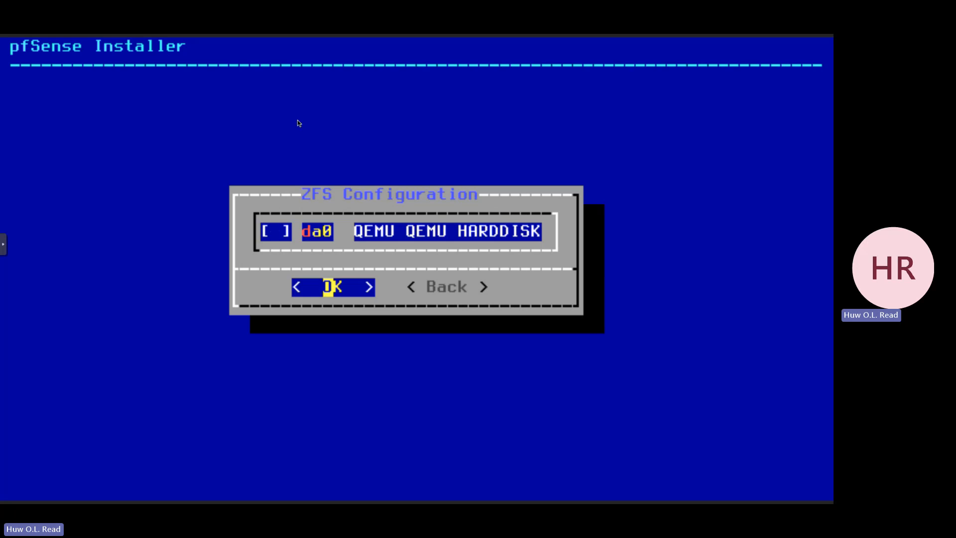
# - Install pfSense onto disk da0, confirming the destruction of its contents, and reboot into the installed system
pyautogui.press('space')
pyautogui.press('Return')
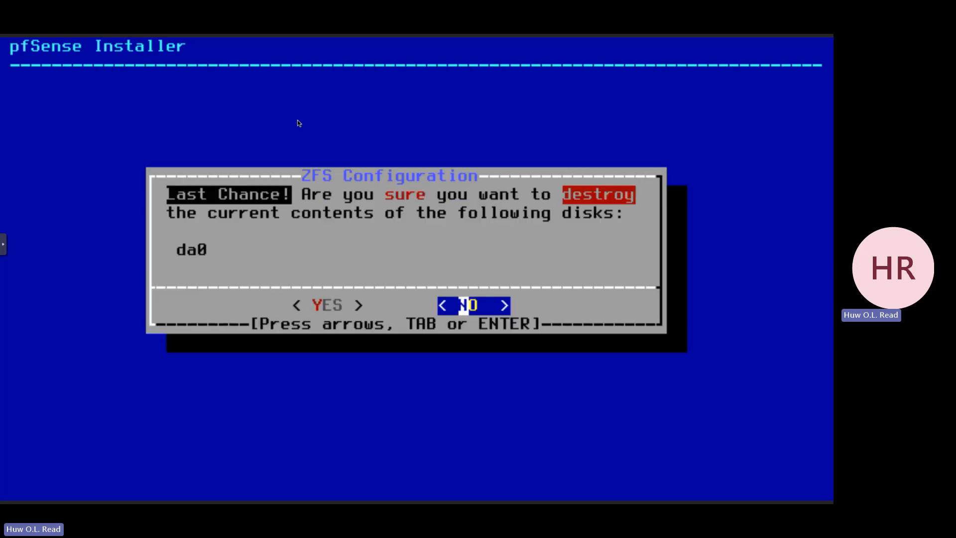
pyautogui.press('Left')
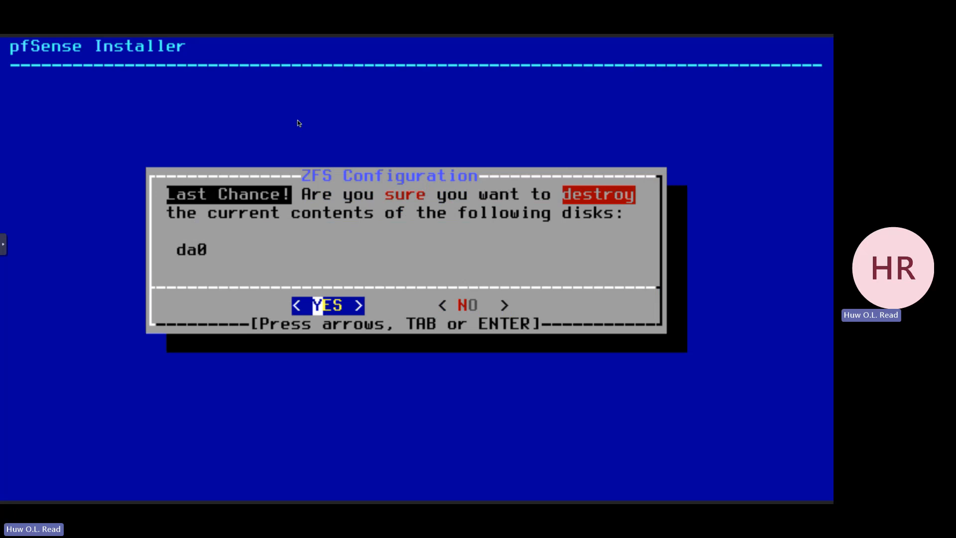
pyautogui.press('Return')
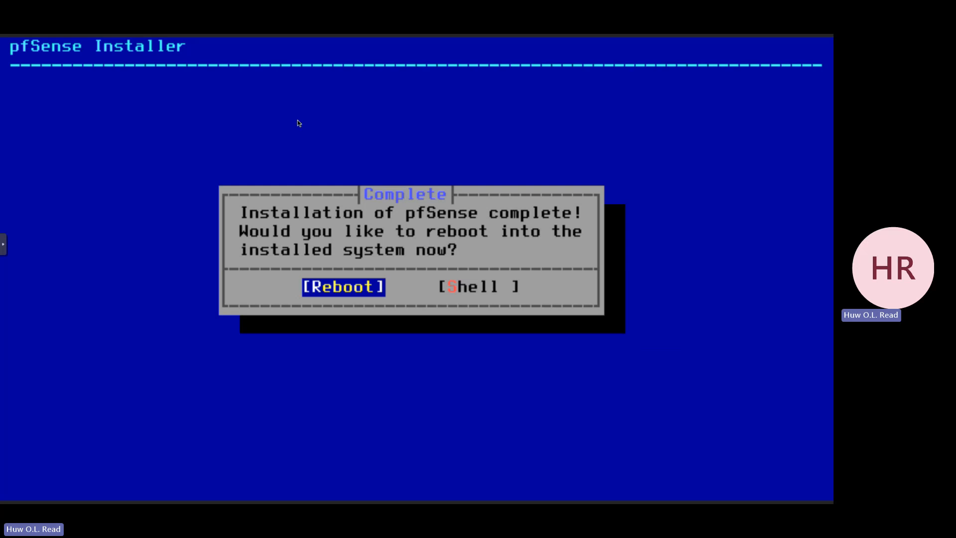
pyautogui.press('Return')
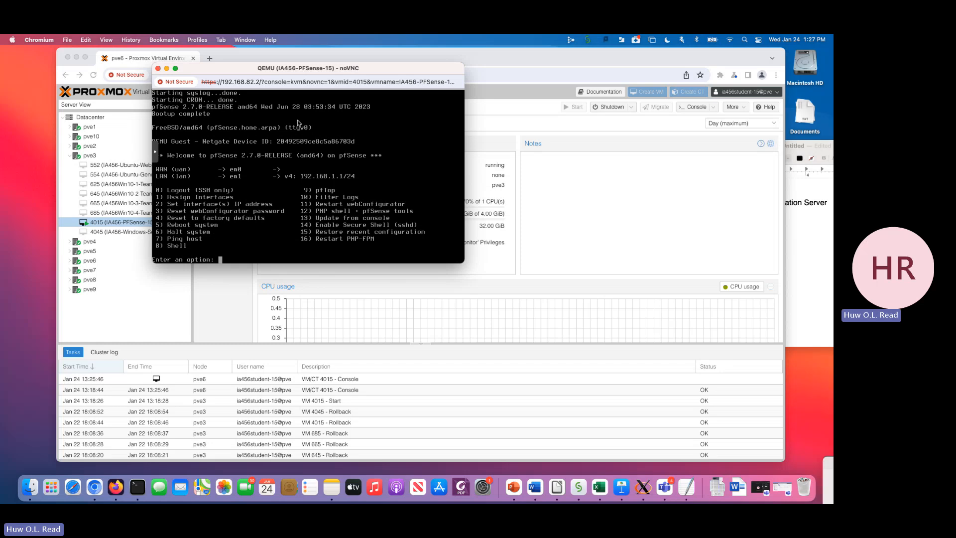
# - Reload the pfSense console, reposition its window, and switch it to full screen
pyautogui.press('super+r')
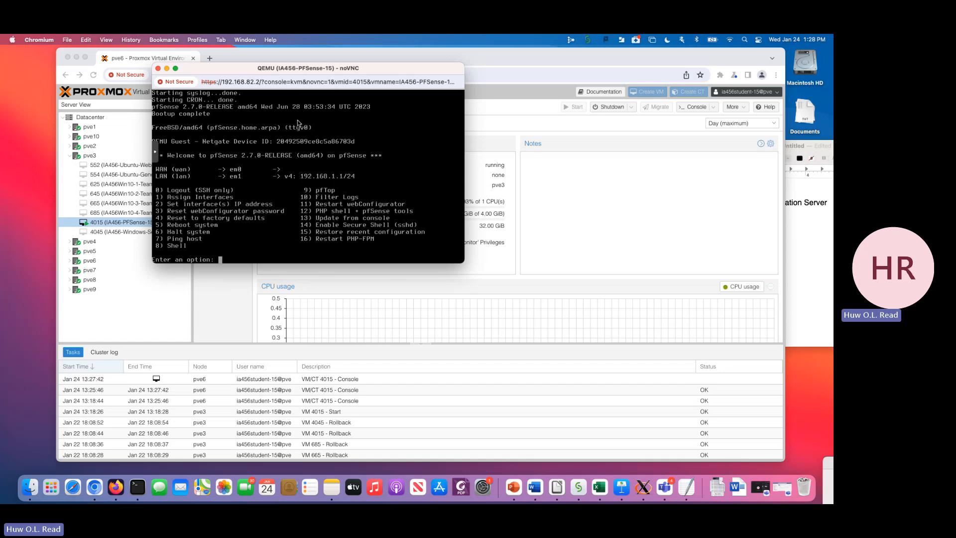
pyautogui.moveTo(219, 69); pyautogui.dragTo(223, 57)
pyautogui.click(159, 140)
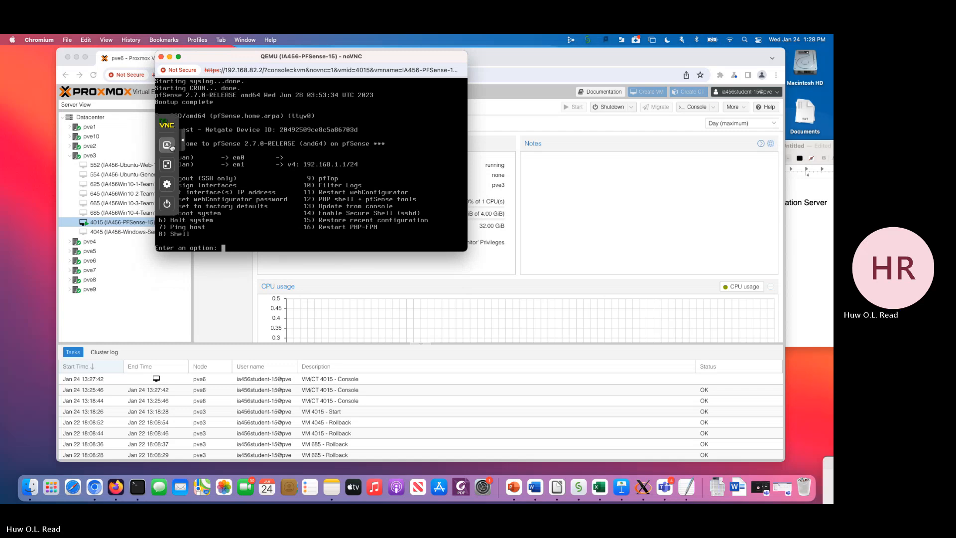
pyautogui.click(171, 165)
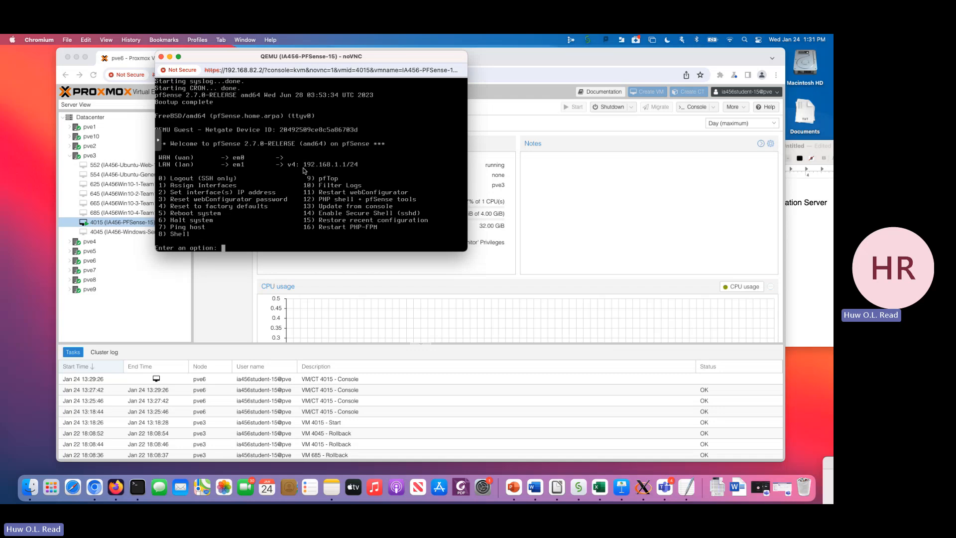
# - Refresh the pfSense console connection and return the console to full screen
pyautogui.press('super+r')
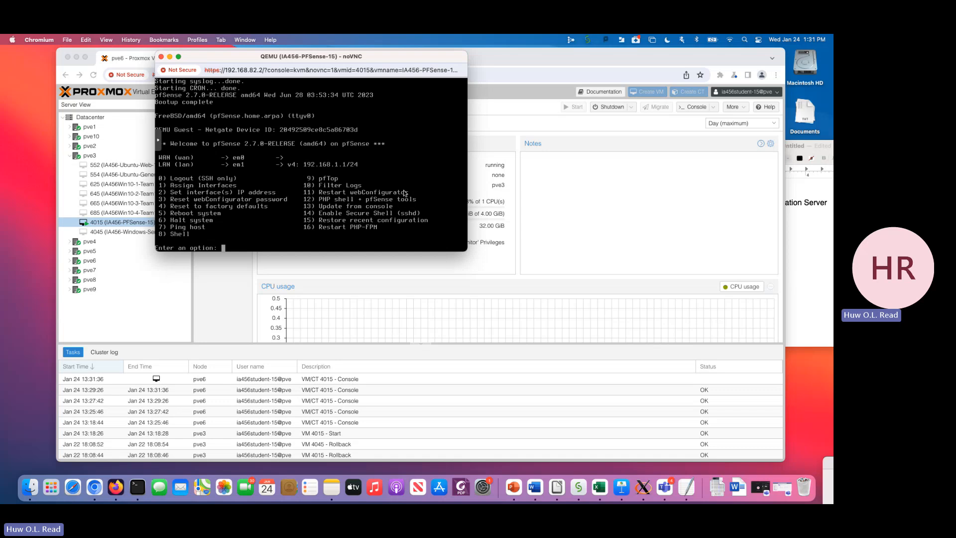
pyautogui.click(159, 142)
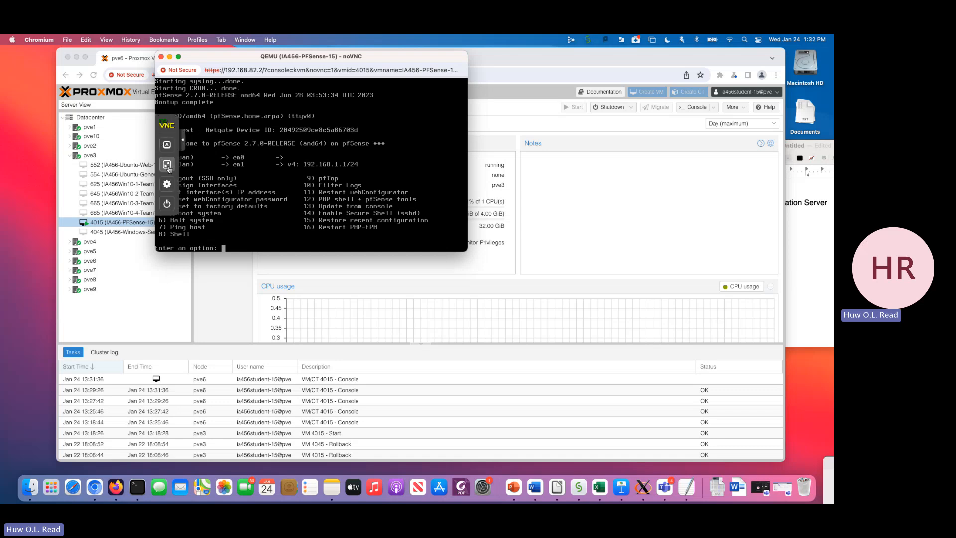
pyautogui.click(167, 165)
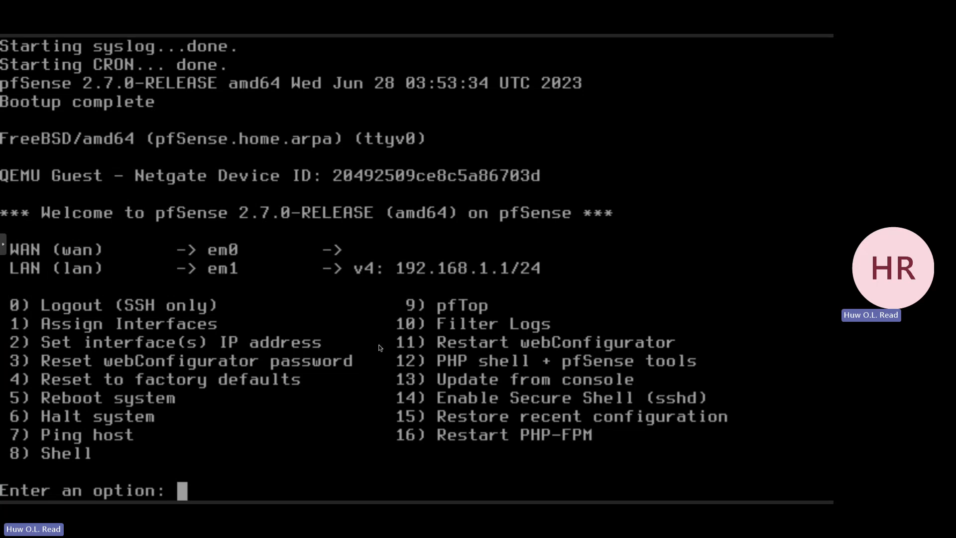
# - Start setting the IP address of the WAN interface (em0) and restore the console's full-screen view
pyautogui.write('2')
pyautogui.press('Return')
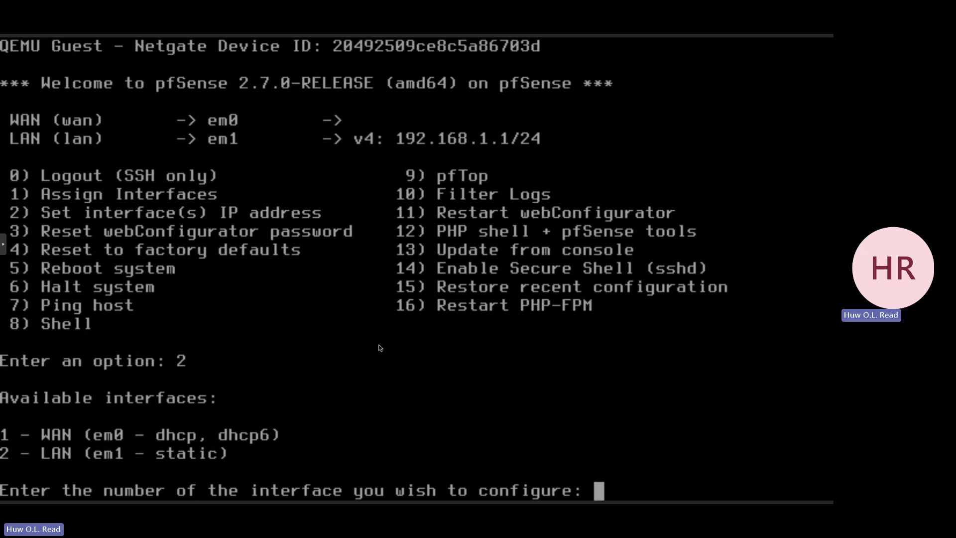
pyautogui.write('1')
pyautogui.press('Return')
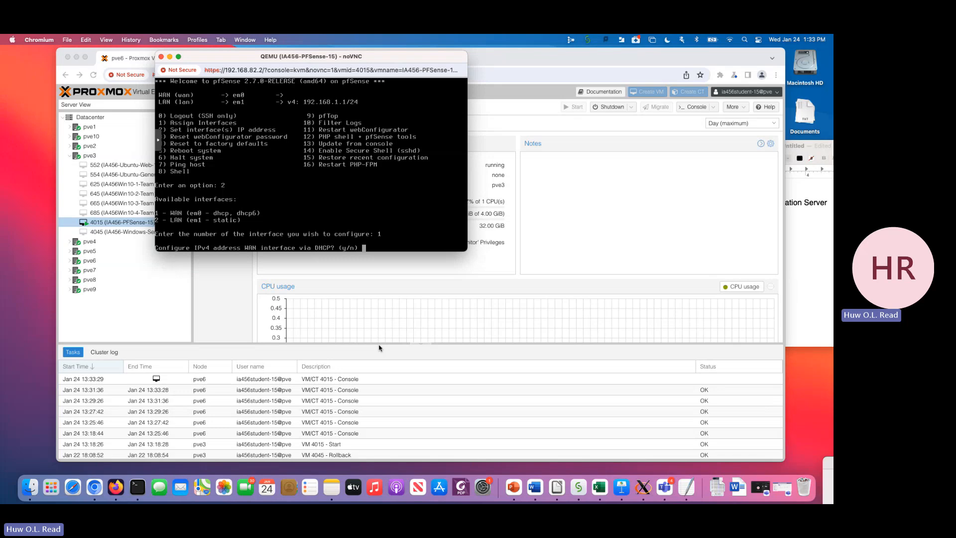
pyautogui.click(160, 142)
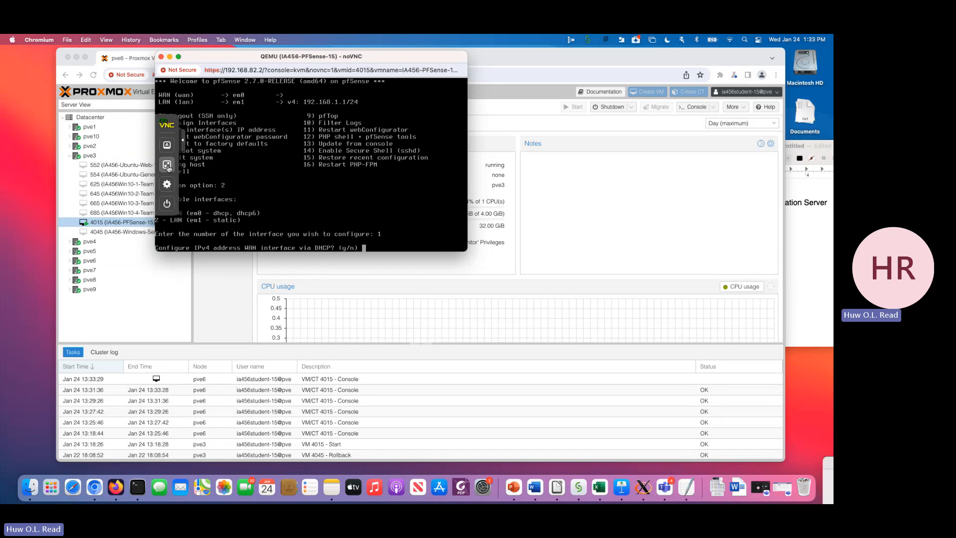
pyautogui.click(168, 166)
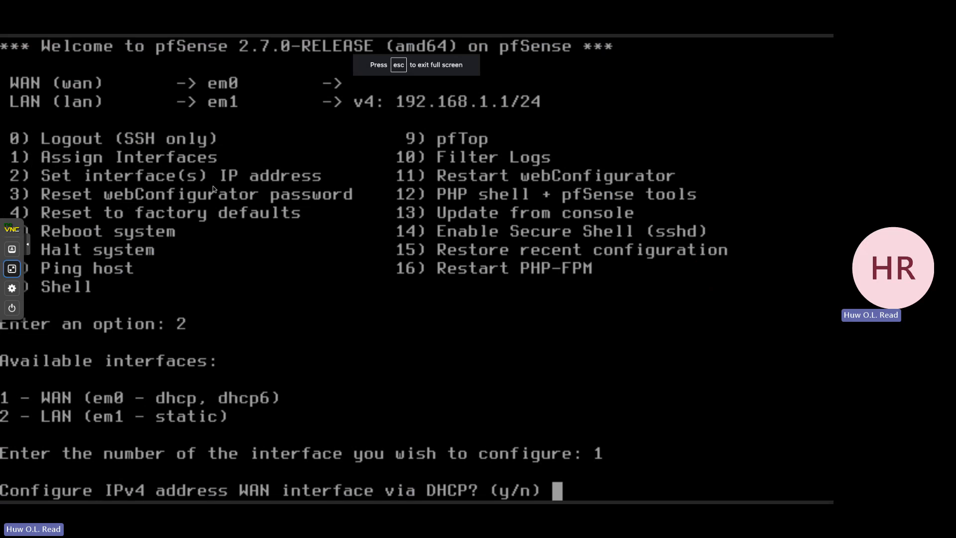
# - Decline DHCP for WAN IPv4 and assign the static address 10.10.10.180 with a 24-bit subnet
pyautogui.write('n')
pyautogui.press('Return')
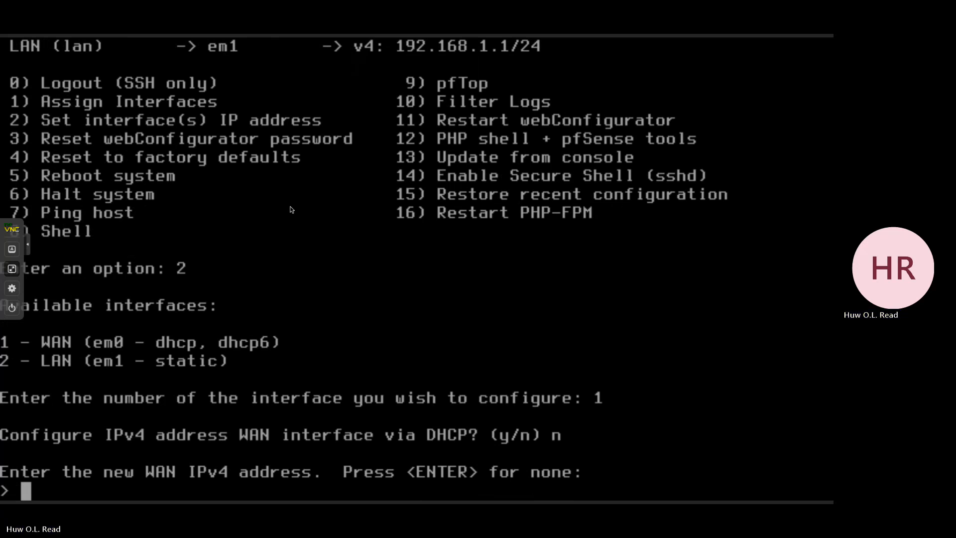
pyautogui.write('10.10.10.1')
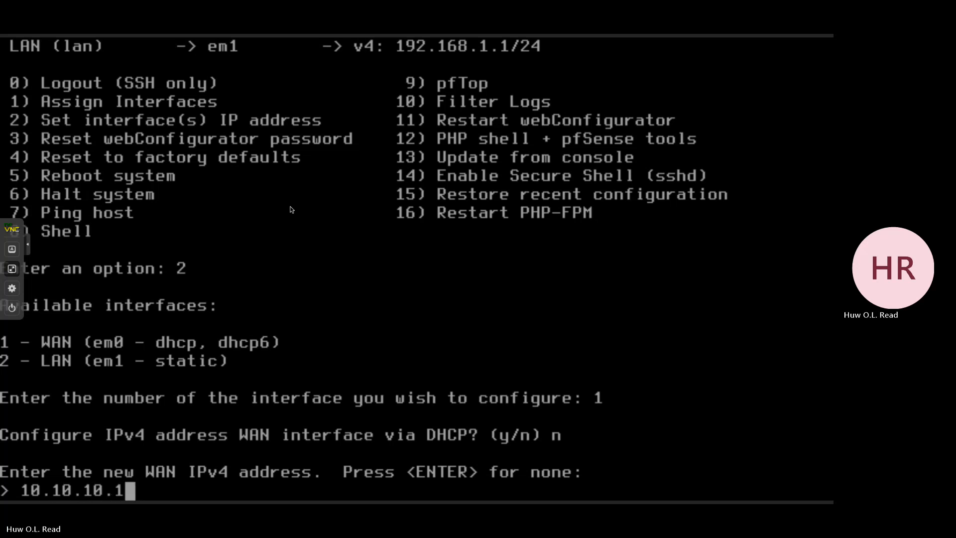
pyautogui.write('80')
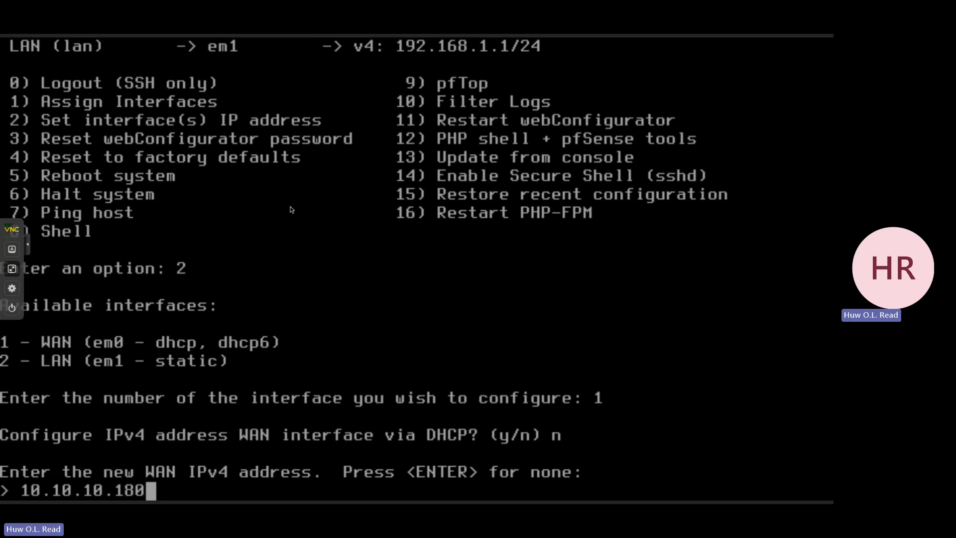
pyautogui.press('Return')
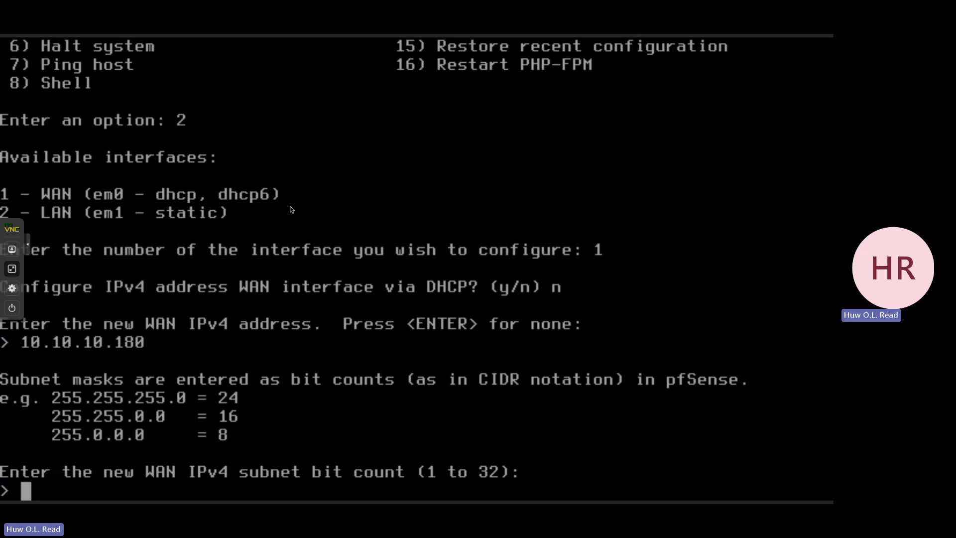
pyautogui.write('24')
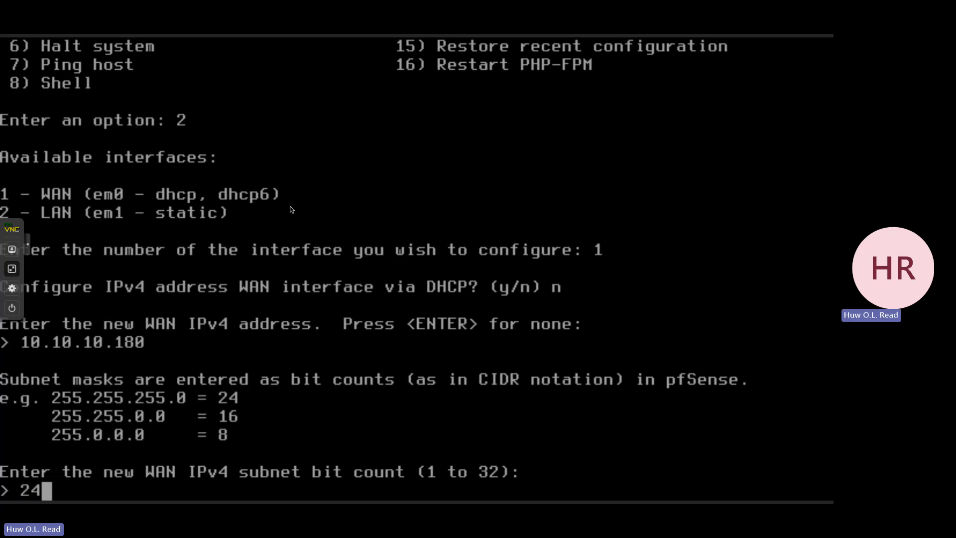
pyautogui.press('Return')
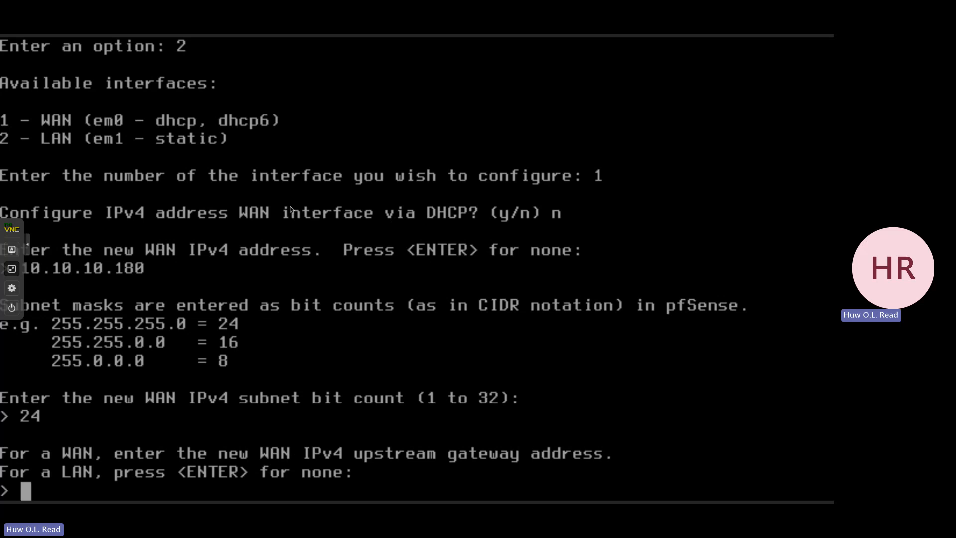
# - Set the WAN upstream gateway to 10.10.10.254 and make it the default gateway
pyautogui.write('10.1')
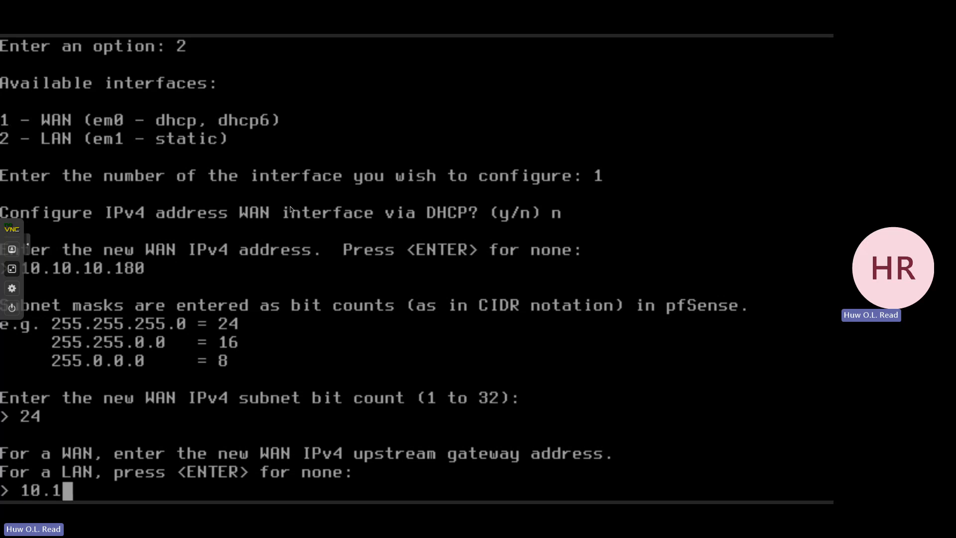
pyautogui.write('0.10.')
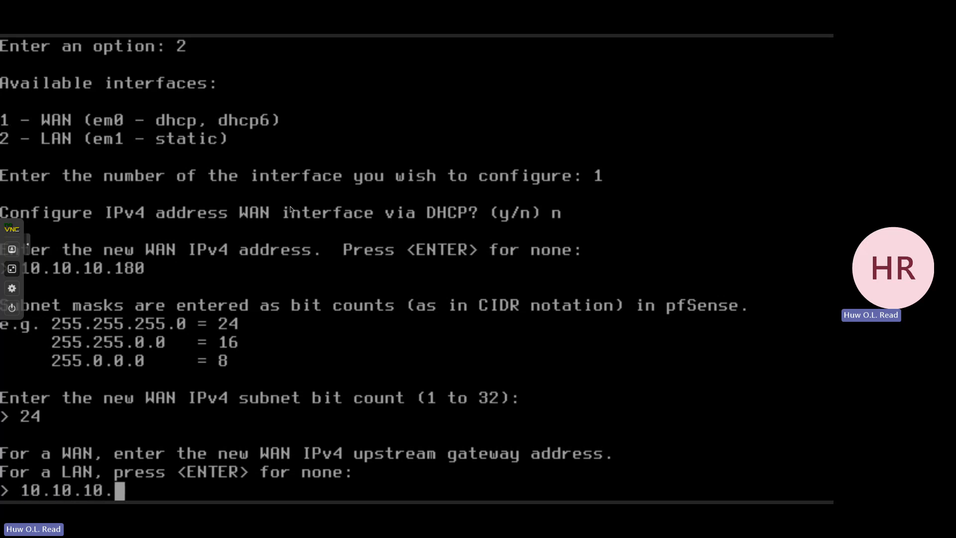
pyautogui.write('254')
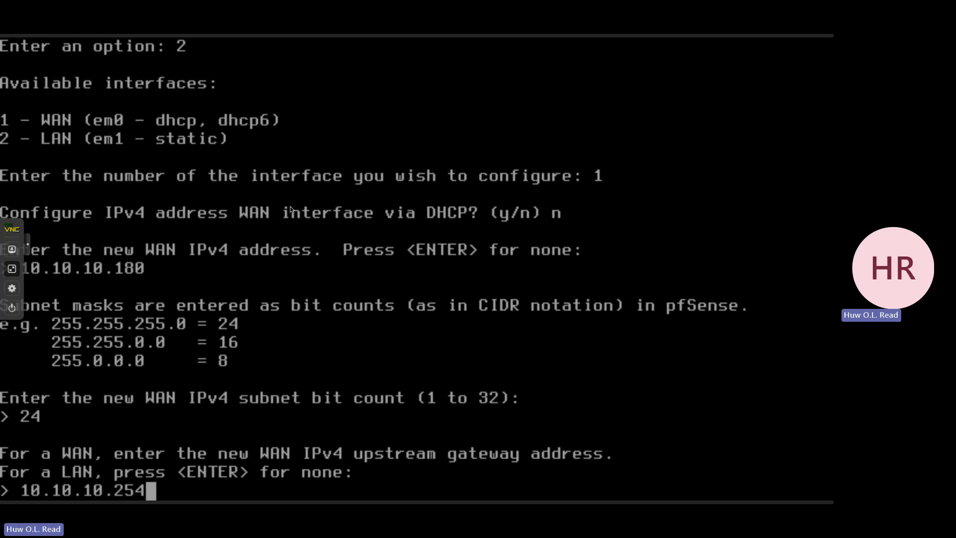
pyautogui.press('Return')
pyautogui.write('y')
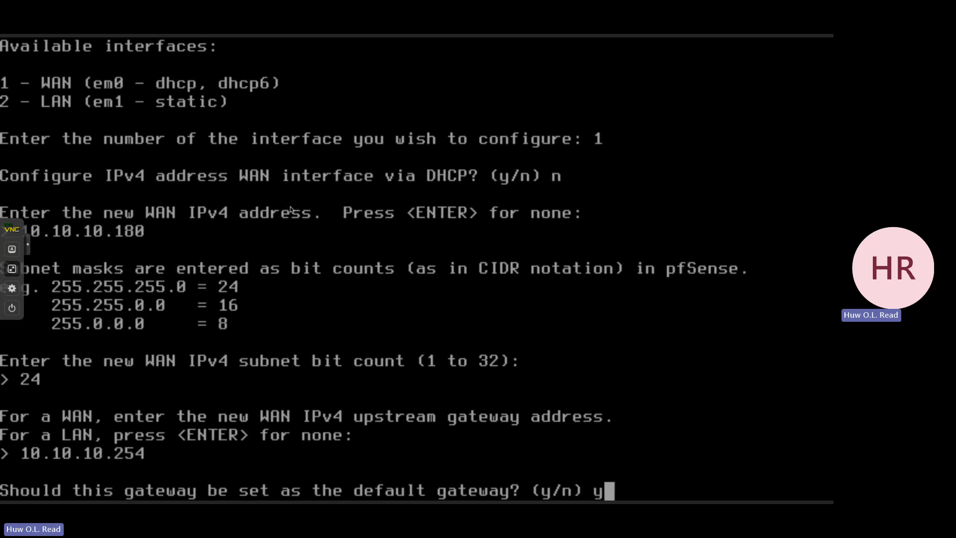
pyautogui.press('Return')
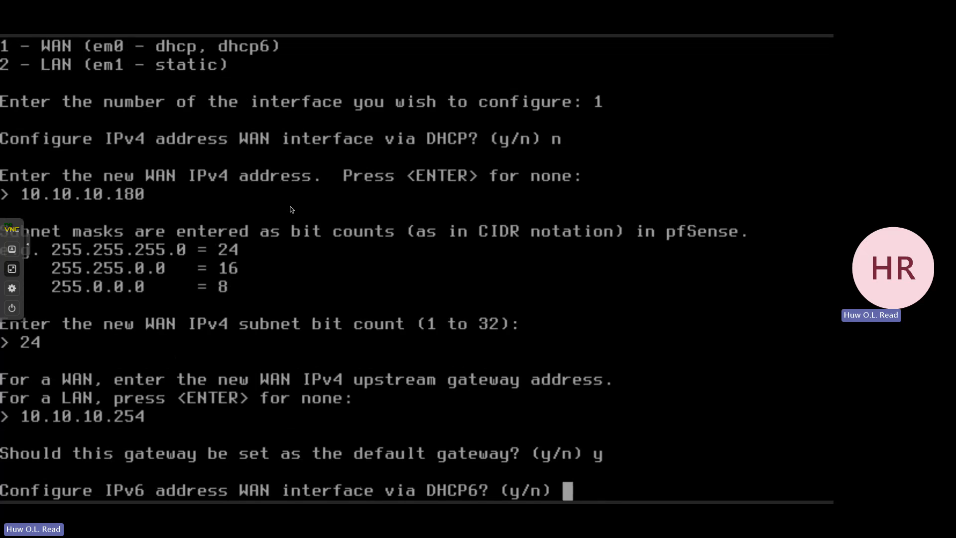
# - Decline DHCP6 for the WAN interface and leave its IPv6 address empty
pyautogui.write('n')
pyautogui.press('Return')
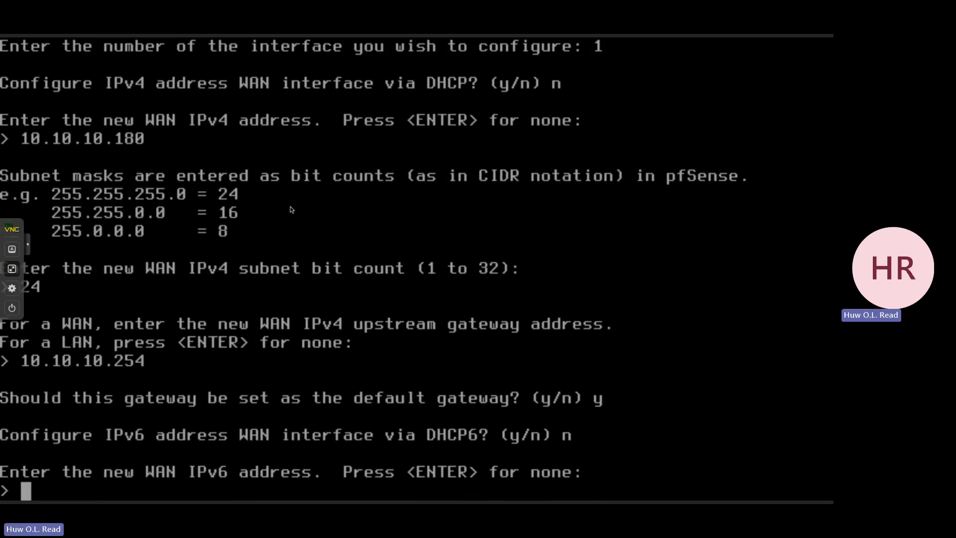
pyautogui.press('Return')
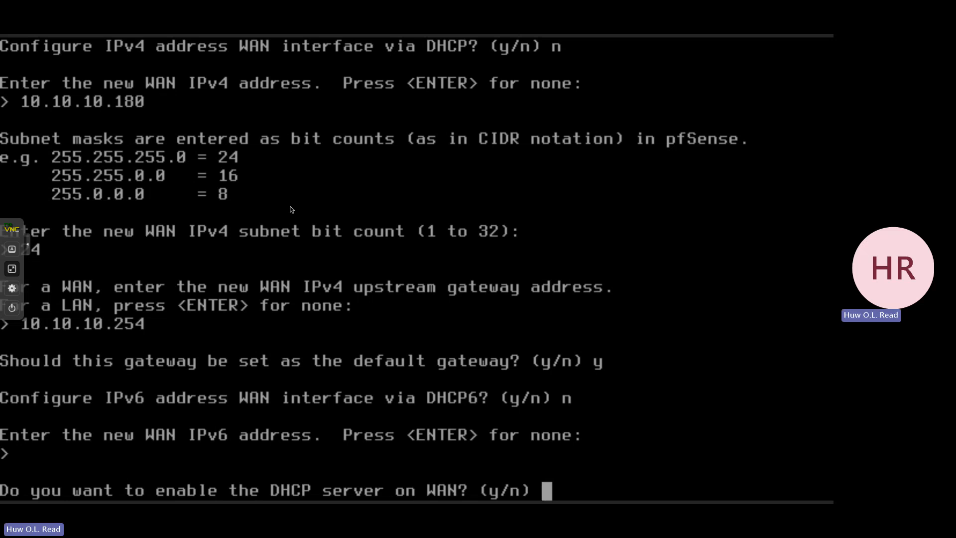
# - Take the pfSense console out of full screen and reposition its window over the Proxmox page
pyautogui.click(13, 269)
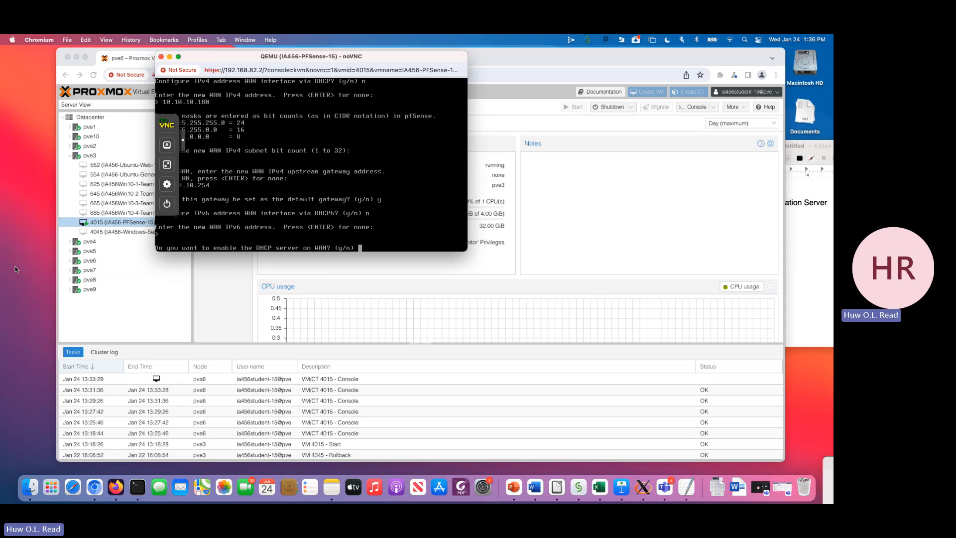
pyautogui.moveTo(232, 60); pyautogui.dragTo(306, 84)
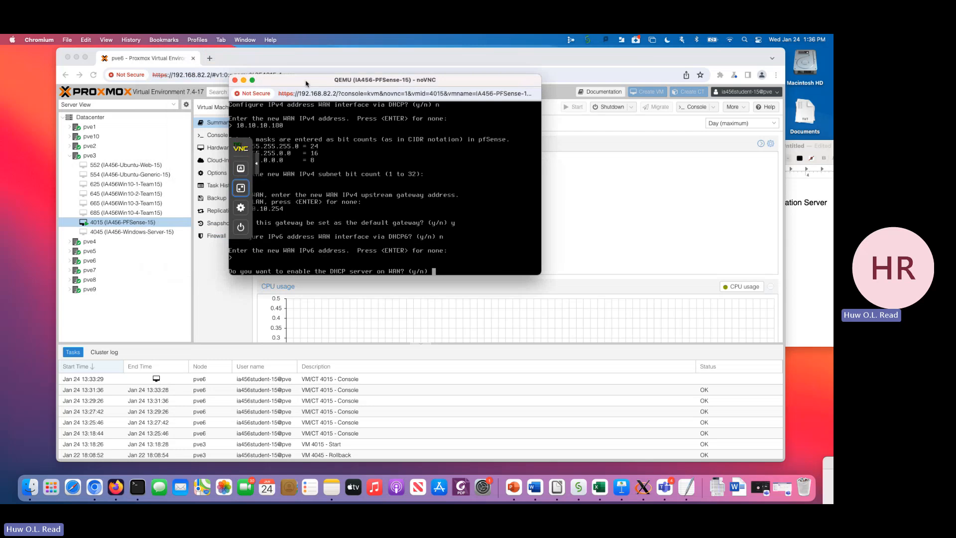
pyautogui.press('Return')
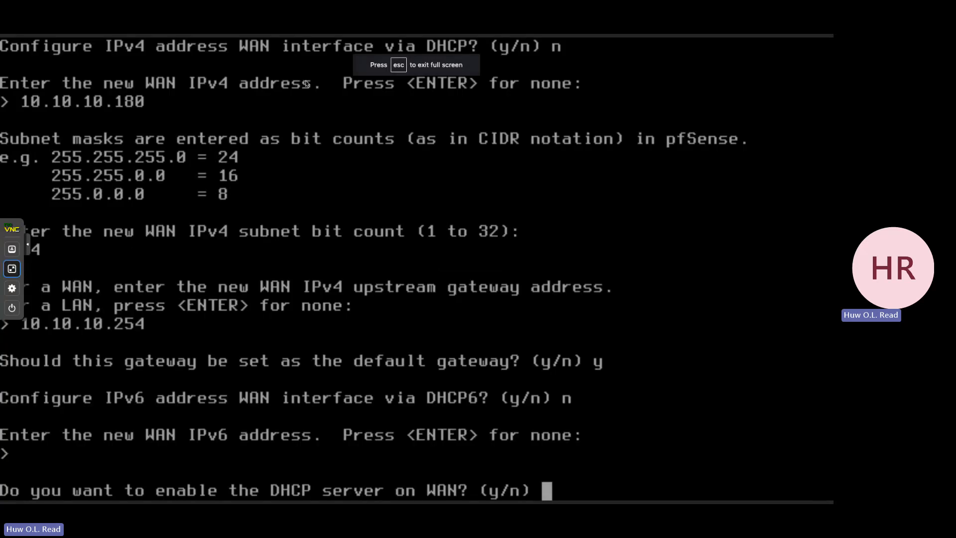
pyautogui.click(12, 272)
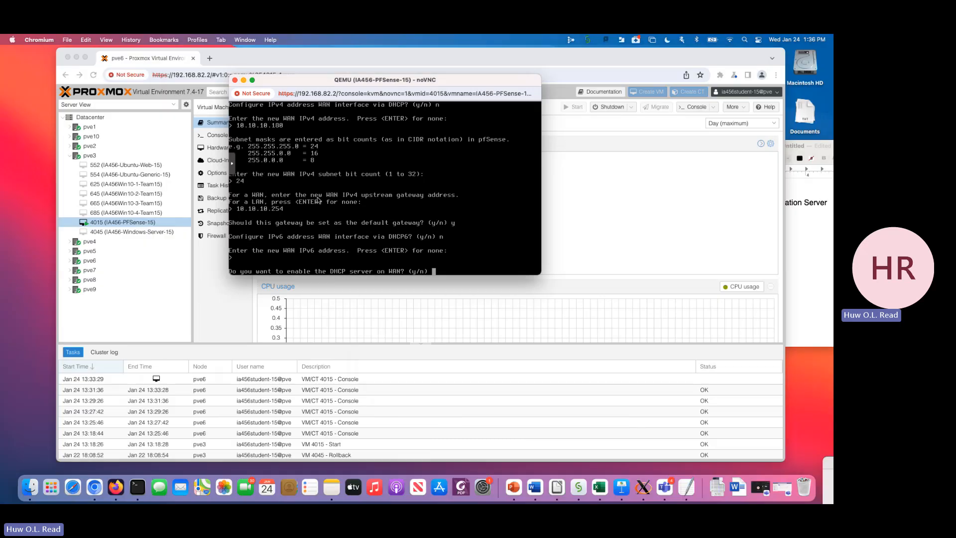
# - Decline the DHCP server on WAN, revert the webConfigurator to HTTP, and return to the console menu
pyautogui.write('n')
pyautogui.press('Return')
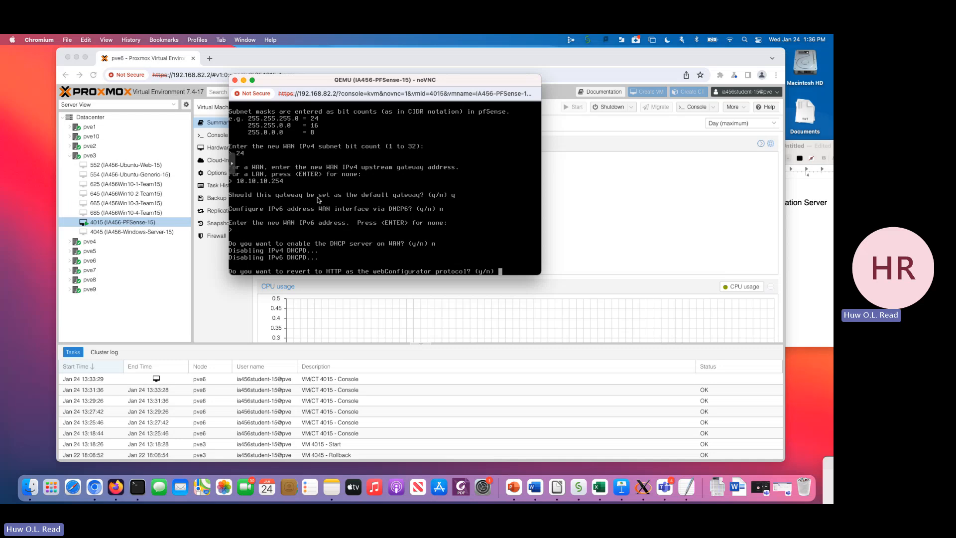
pyautogui.write('y')
pyautogui.press('Return')
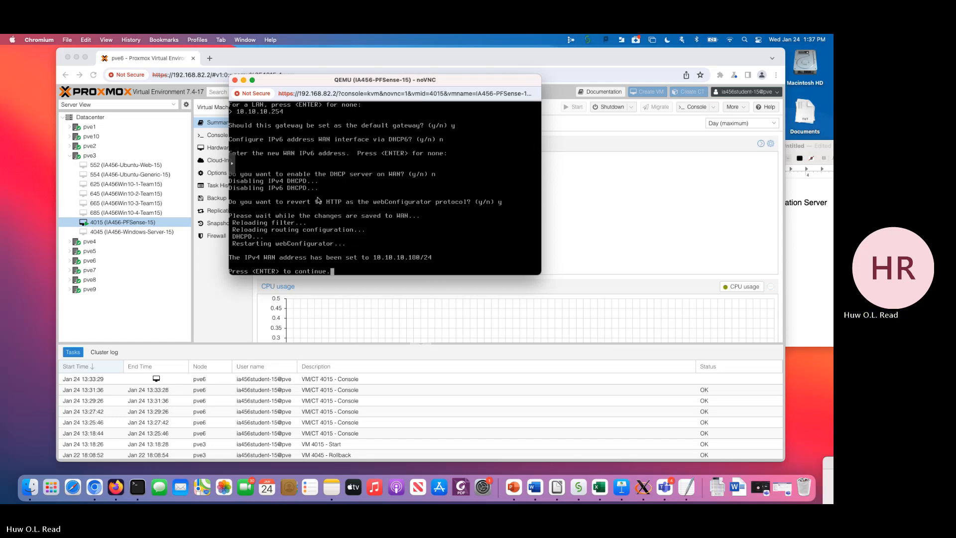
pyautogui.press('Return')
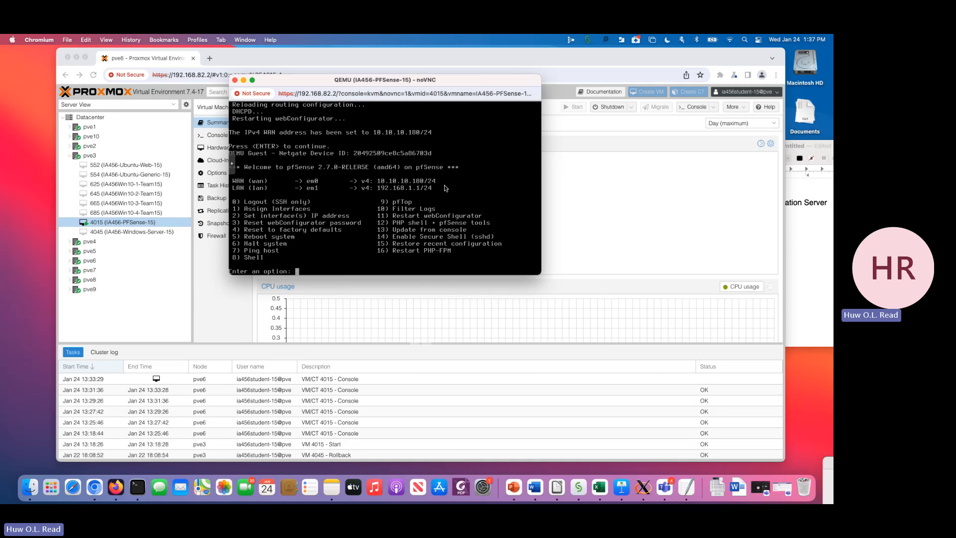
# - Test internet connectivity by pinging google.com from the pfSense shell, stop the ping, and exit the shell
pyautogui.write('8')
pyautogui.press('Return')
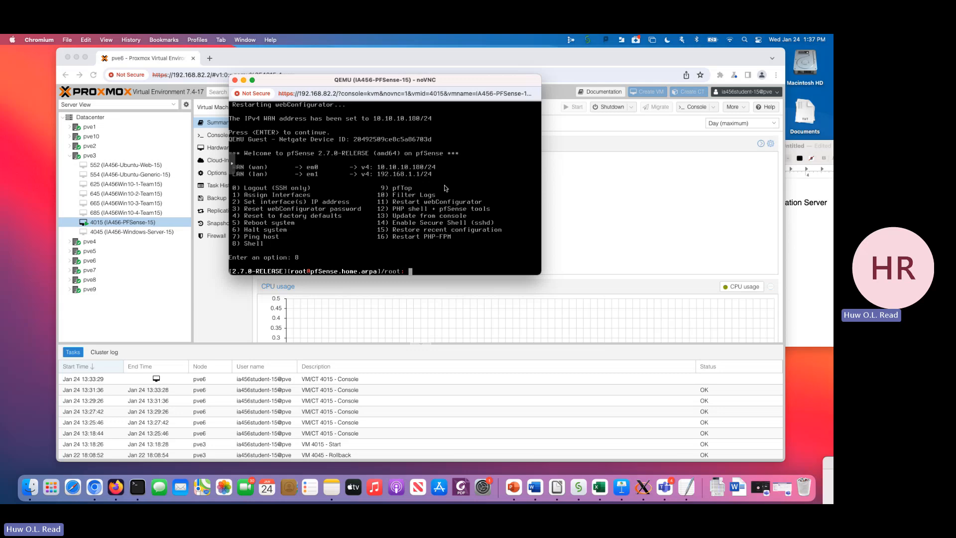
pyautogui.write('ping')
pyautogui.write('google.com')
pyautogui.press('Return')
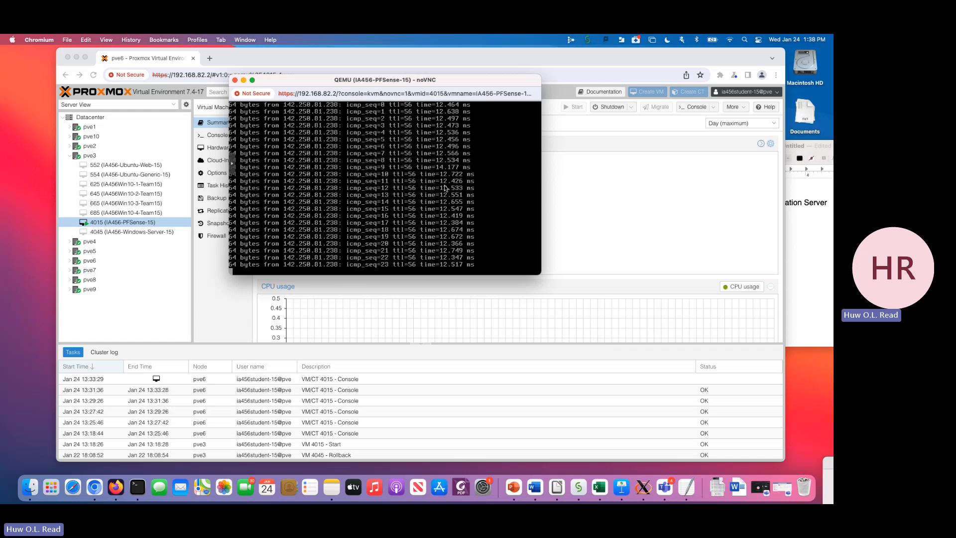
pyautogui.hotkey('ctrl', 'c')
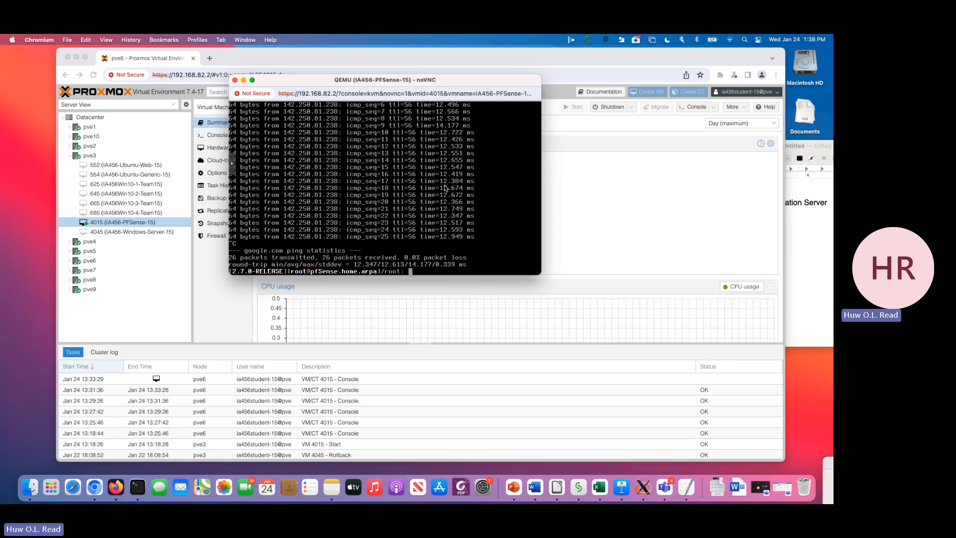
pyautogui.write('exit')
pyautogui.press('Return')
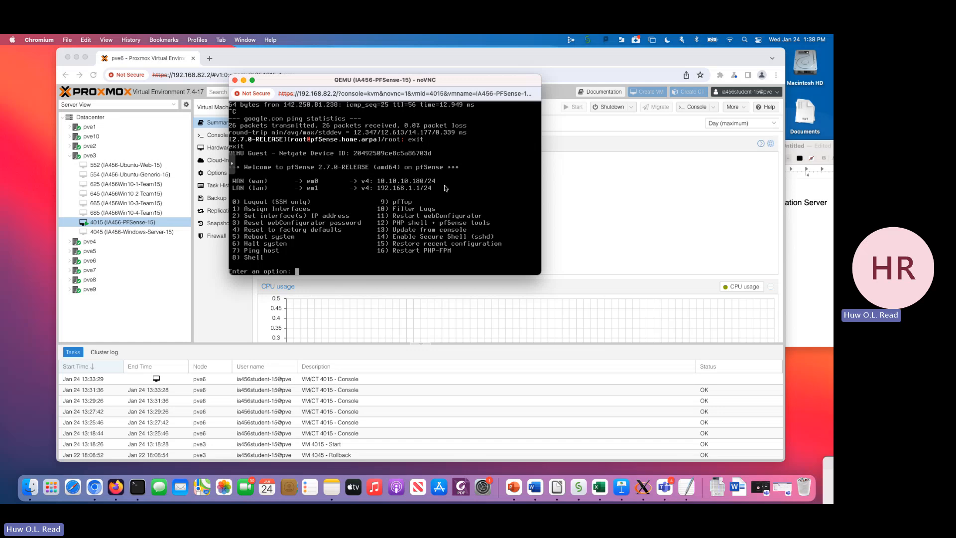
# - Configure the LAN interface (em1) without DHCP, giving it the static IPv4 address 192.168.226.1
pyautogui.write('2')
pyautogui.press('Return')
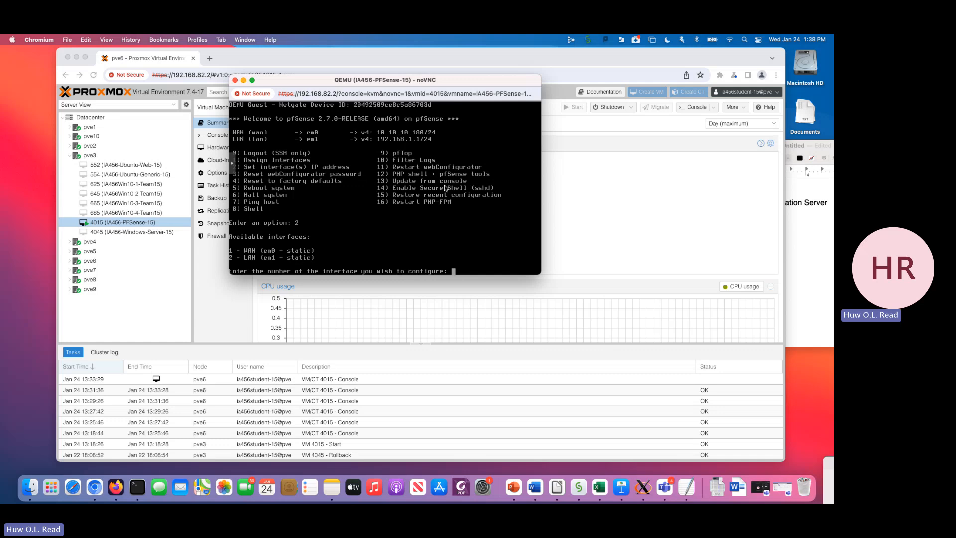
pyautogui.write('2')
pyautogui.press('Return')
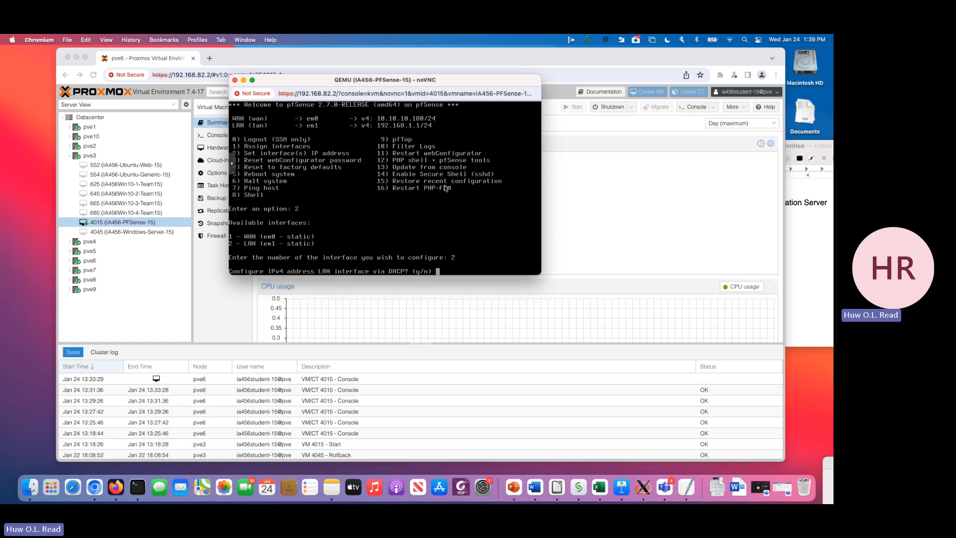
pyautogui.write('n')
pyautogui.press('Return')
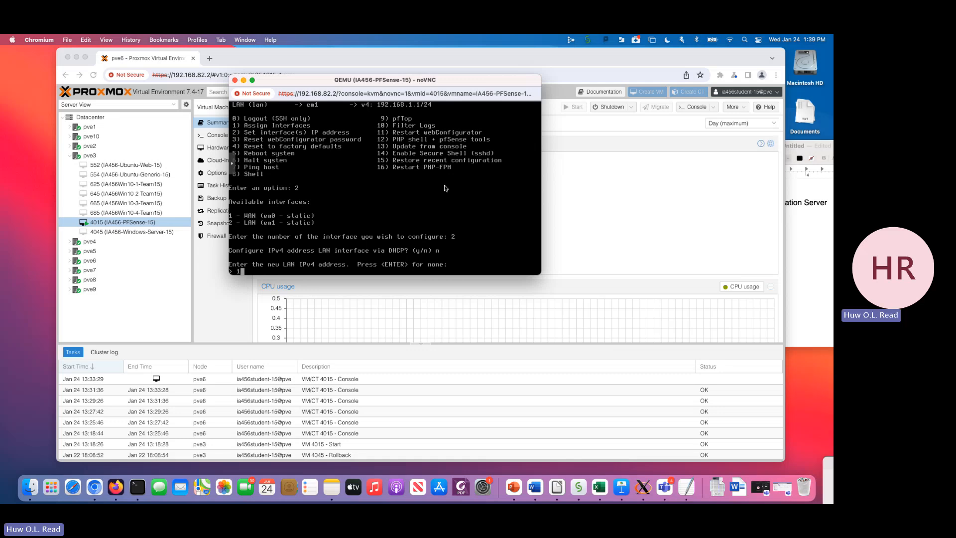
pyautogui.write('192.168.226.1')
pyautogui.press('Return')
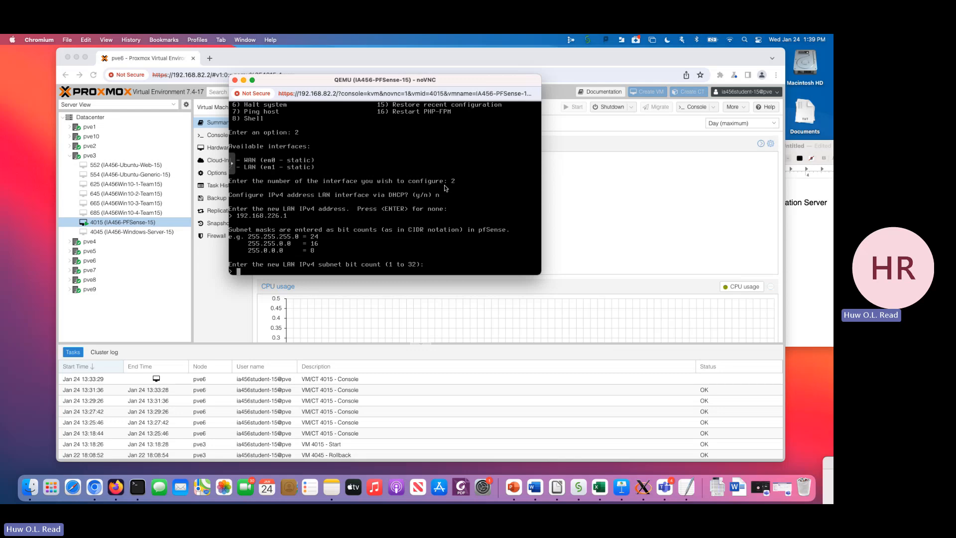
# - Set the LAN subnet bit count to 24 with no upstream gateway, and leave LAN without DHCP6 or an IPv6 address
pyautogui.write('24')
pyautogui.press('Return')
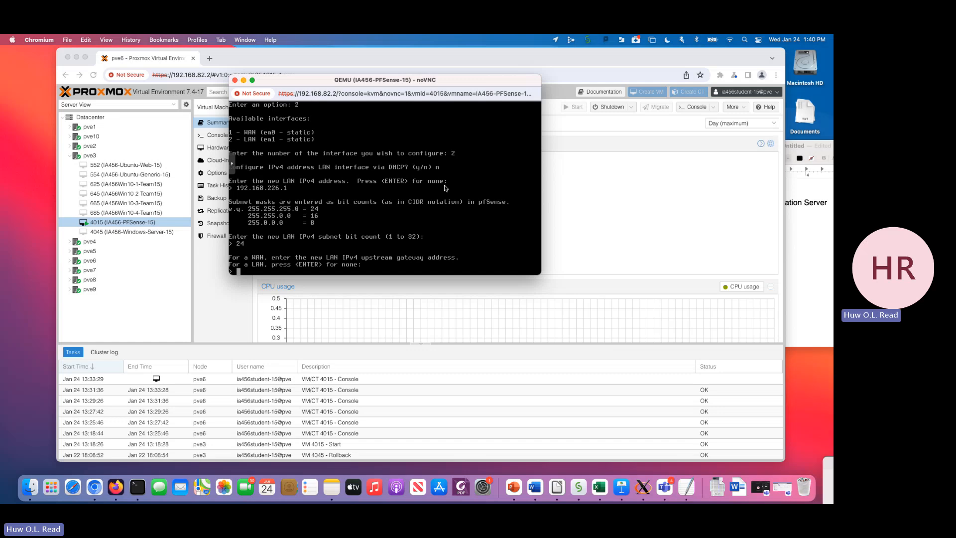
pyautogui.press('Return')
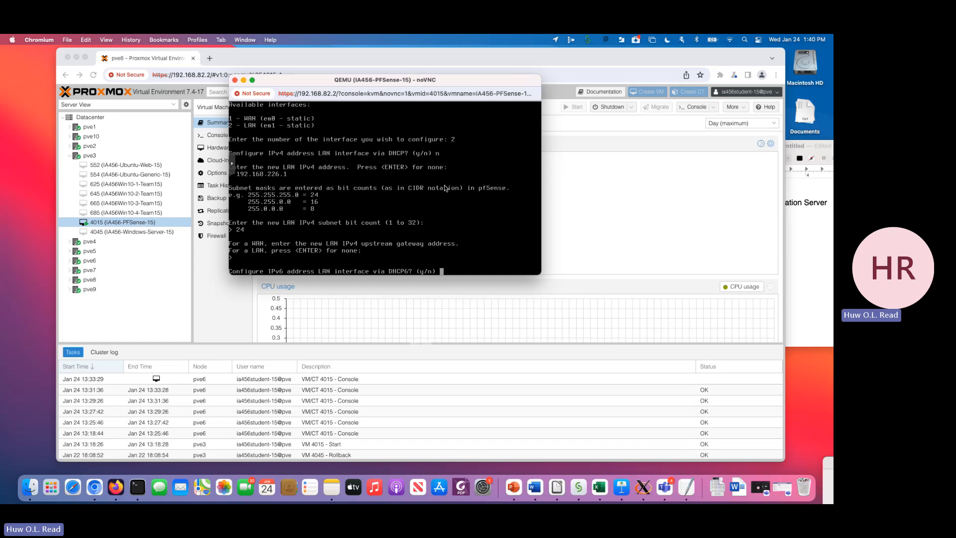
pyautogui.write('n')
pyautogui.press('Return')
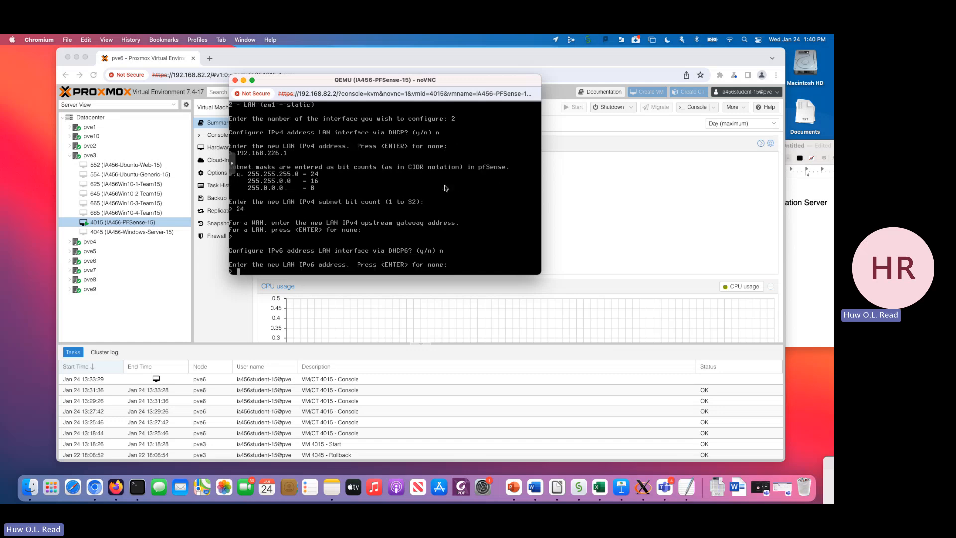
pyautogui.press('Return')
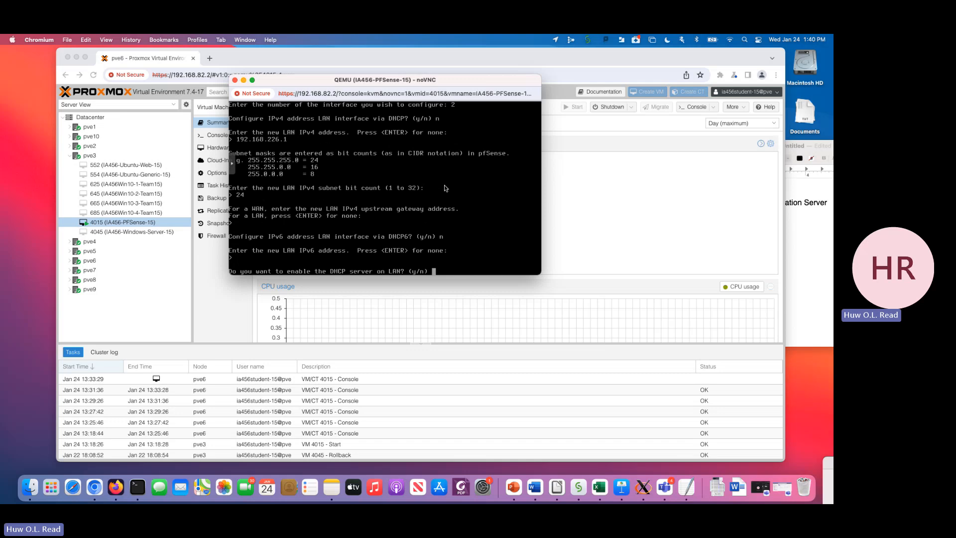
# - Decline the DHCP server on LAN to finish the interface setup, and close the pfSense console window
pyautogui.write('n')
pyautogui.press('Return')
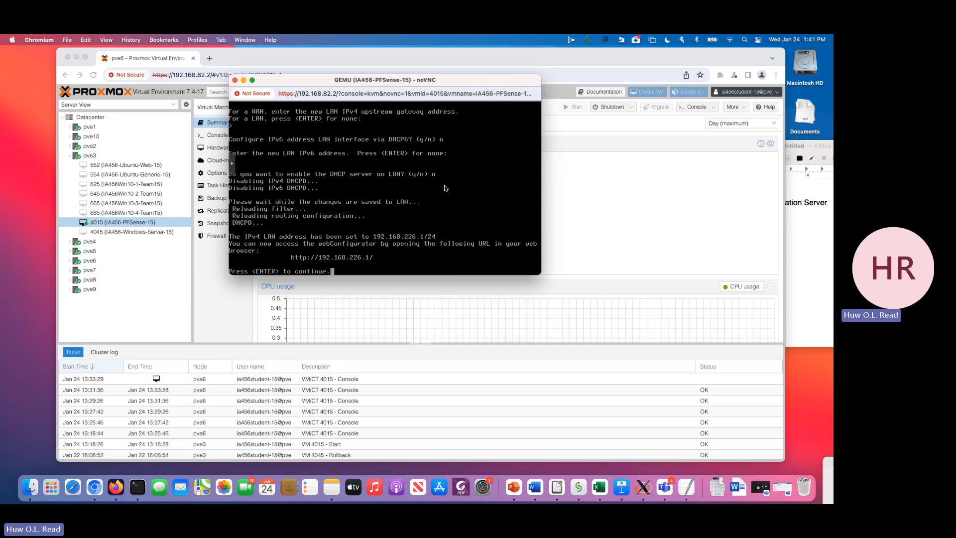
pyautogui.press('Return')
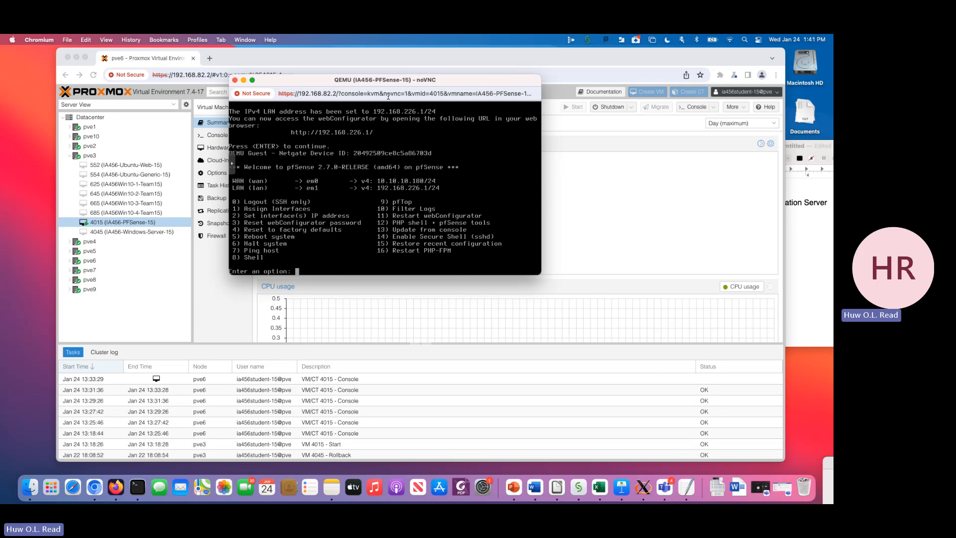
pyautogui.moveTo(284, 83); pyautogui.dragTo(553, 220)
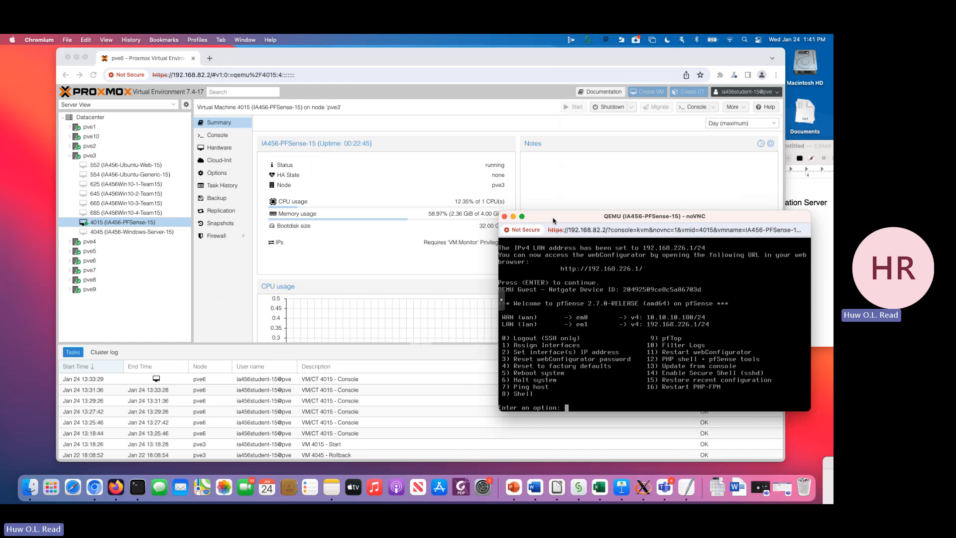
pyautogui.click(505, 216)
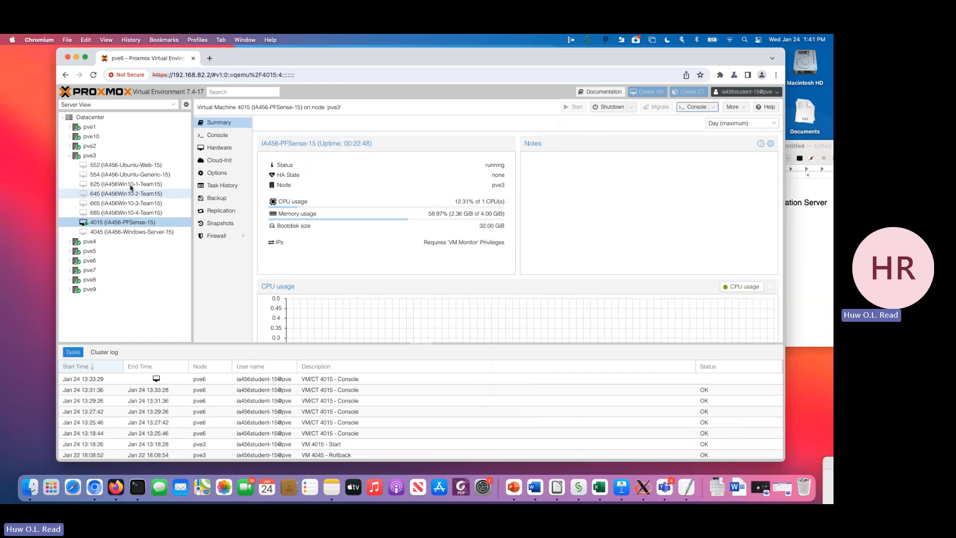
# - Start virtual machine 552 (IA456-Ubuntu-Web-15) and open its console, placing the window over the middle of the Proxmox page
pyautogui.click(137, 169)
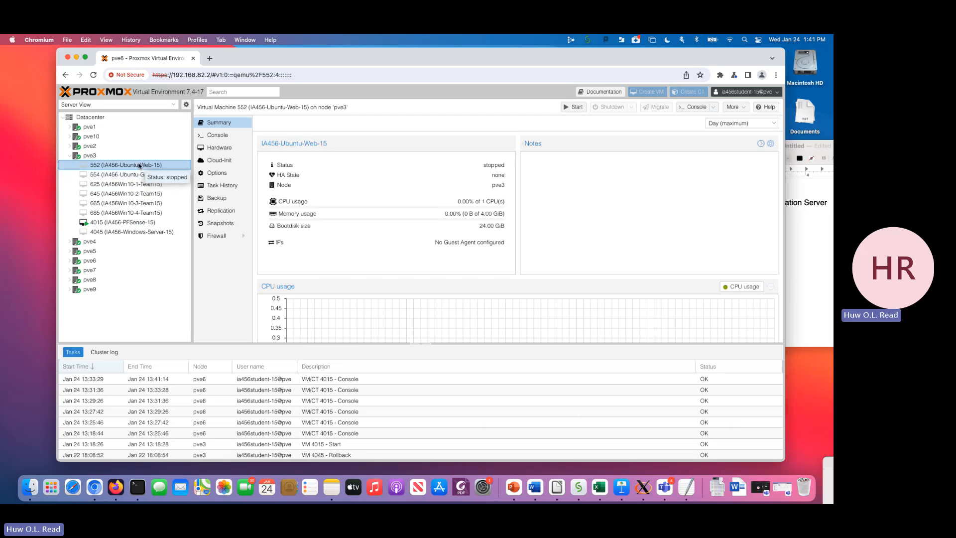
pyautogui.click(575, 109)
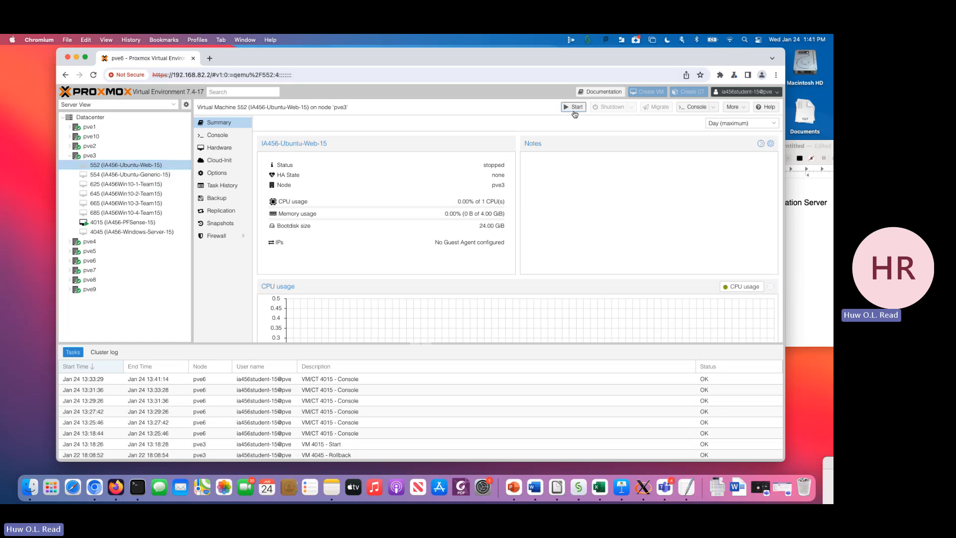
pyautogui.click(694, 107)
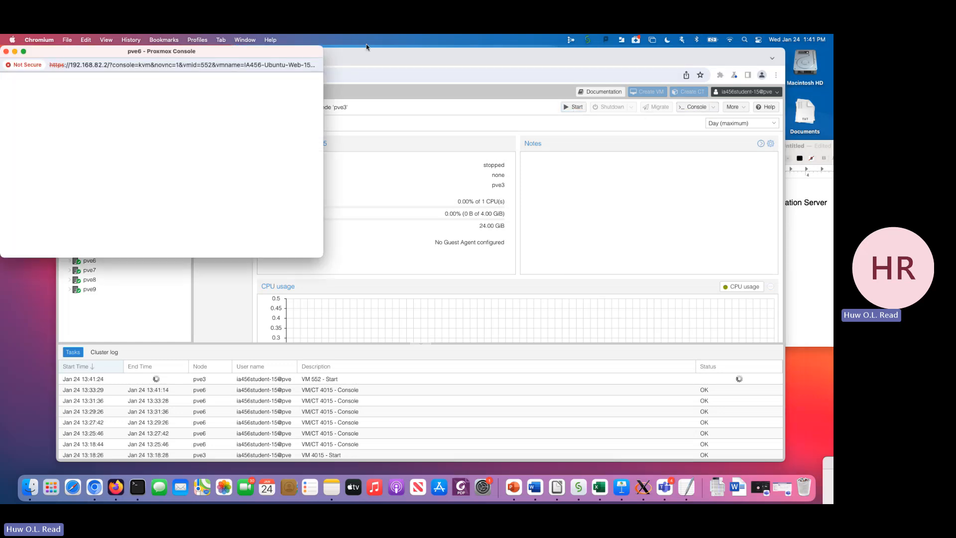
pyautogui.moveTo(151, 52); pyautogui.dragTo(433, 69)
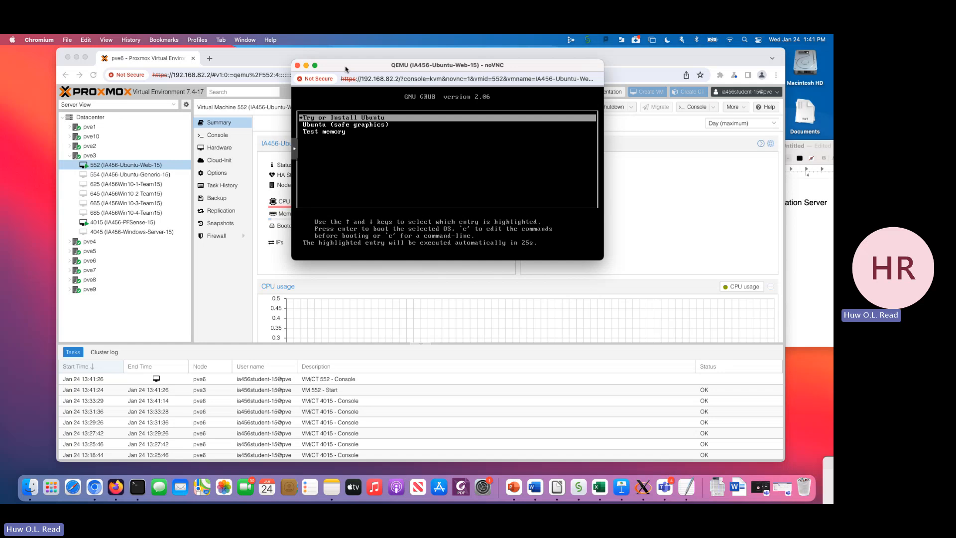
# - Boot the "Try or Install Ubuntu" entry and switch the Ubuntu-Web console to full screen
pyautogui.press('Return')
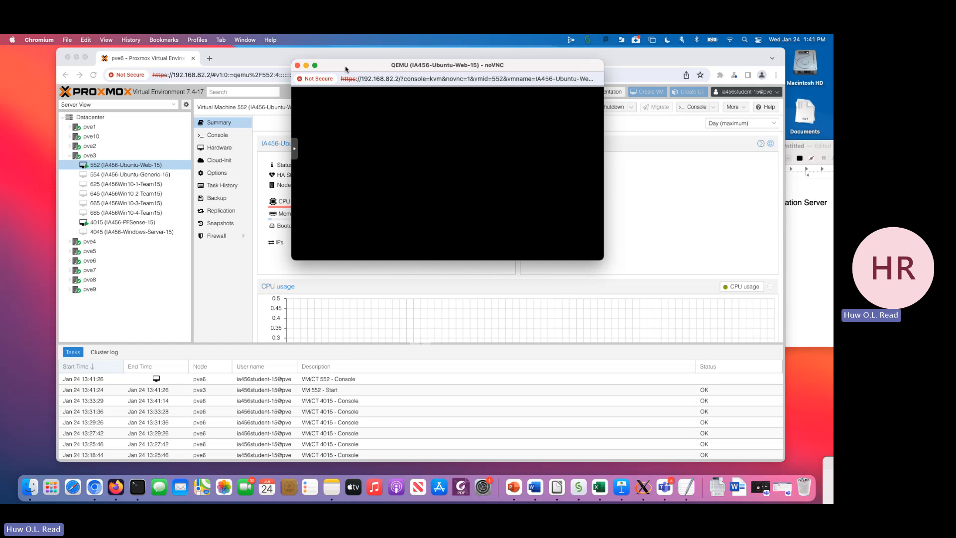
pyautogui.click(294, 149)
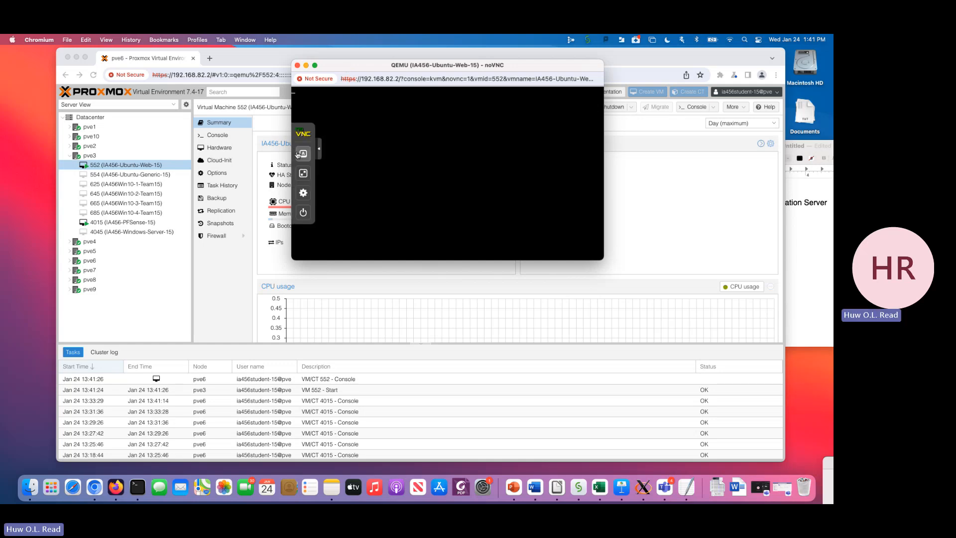
pyautogui.click(304, 173)
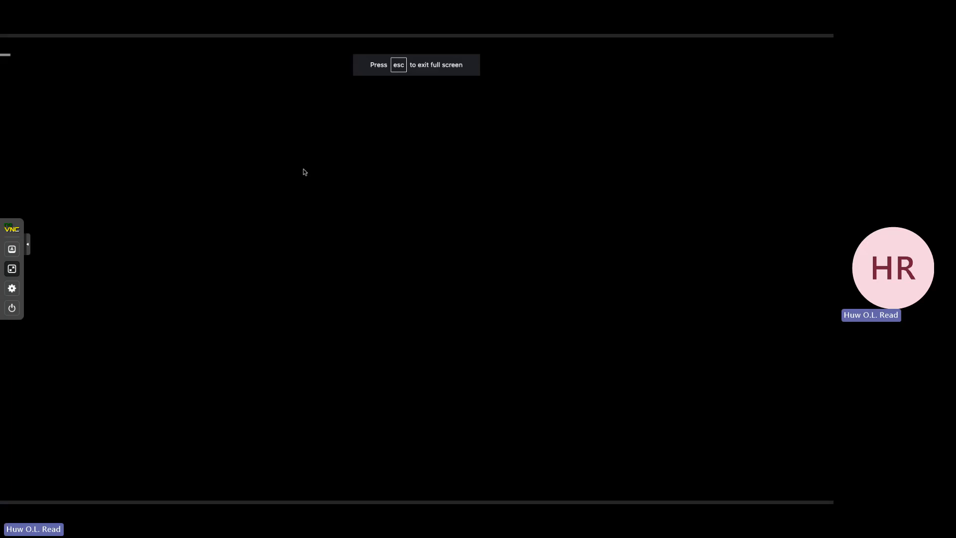
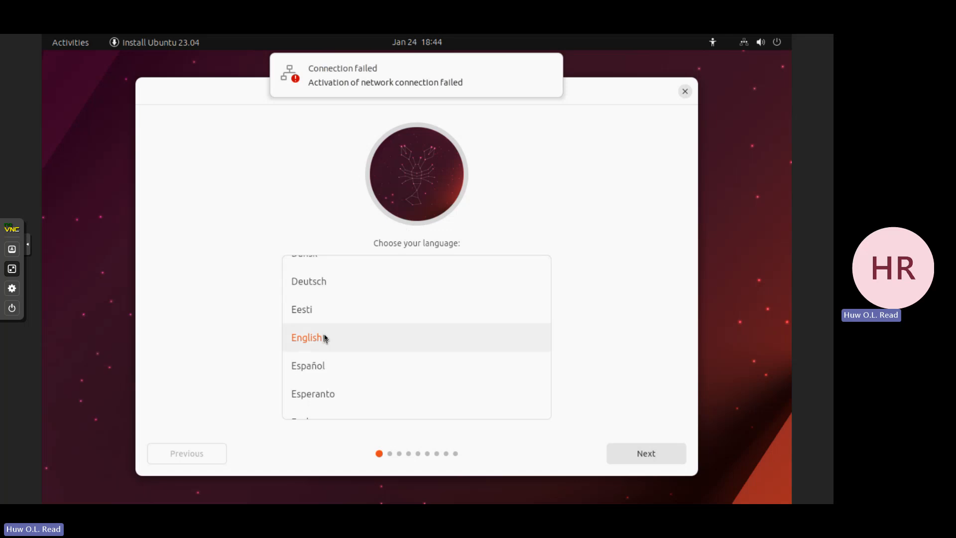
# - Choose English as the language, select Install Ubuntu, and accept the English (US) keyboard layout
pyautogui.click(387, 342)
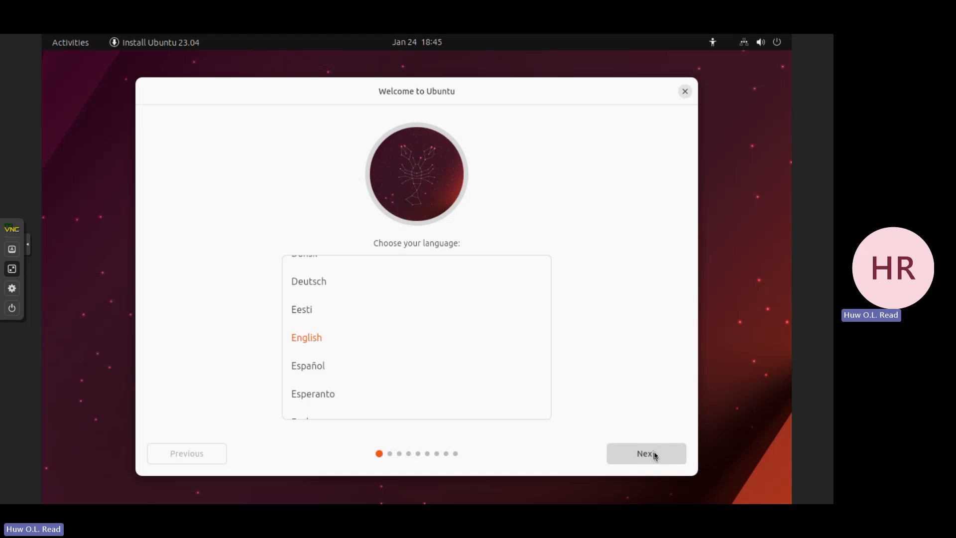
pyautogui.click(655, 456)
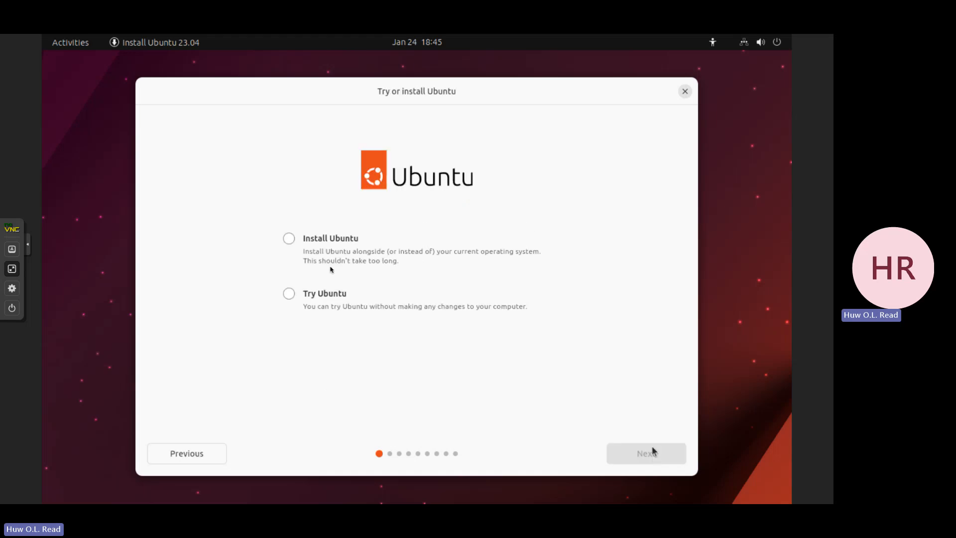
pyautogui.click(288, 239)
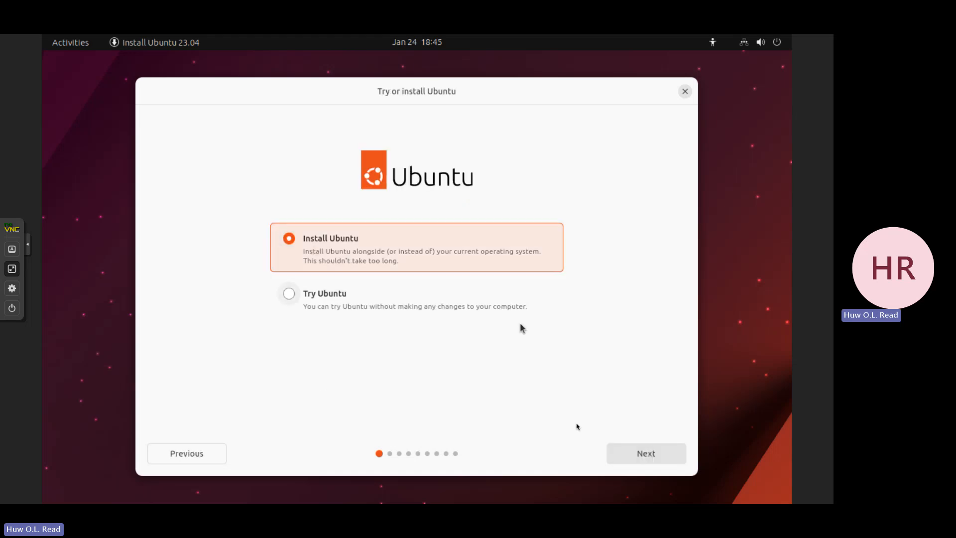
pyautogui.click(646, 453)
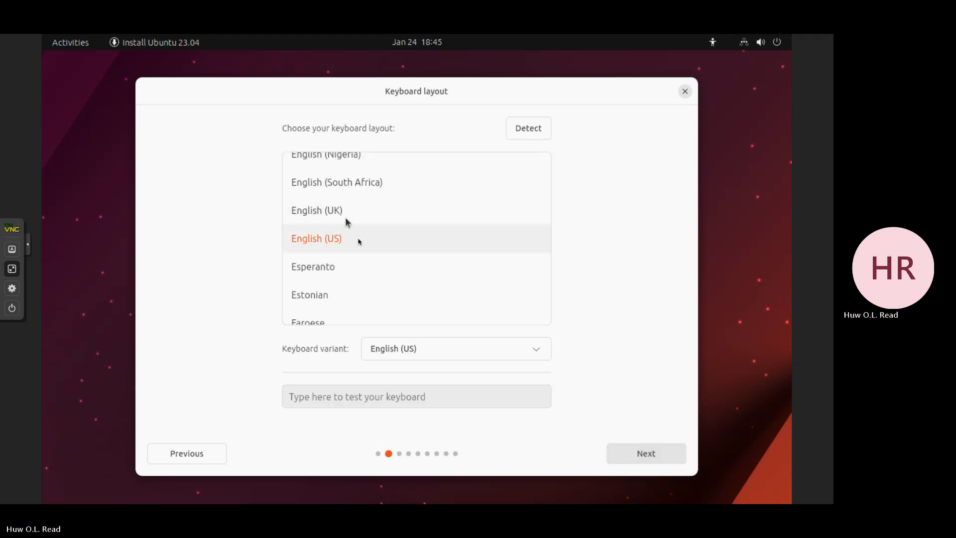
pyautogui.click(649, 461)
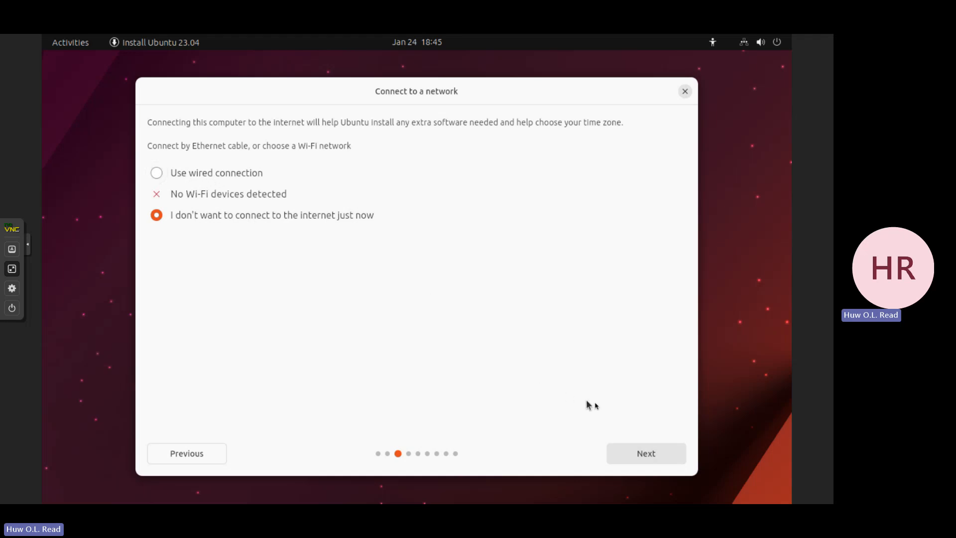
# - Try the wired connection option, then continue with "I don't want to connect to the internet just now"
pyautogui.click(645, 454)
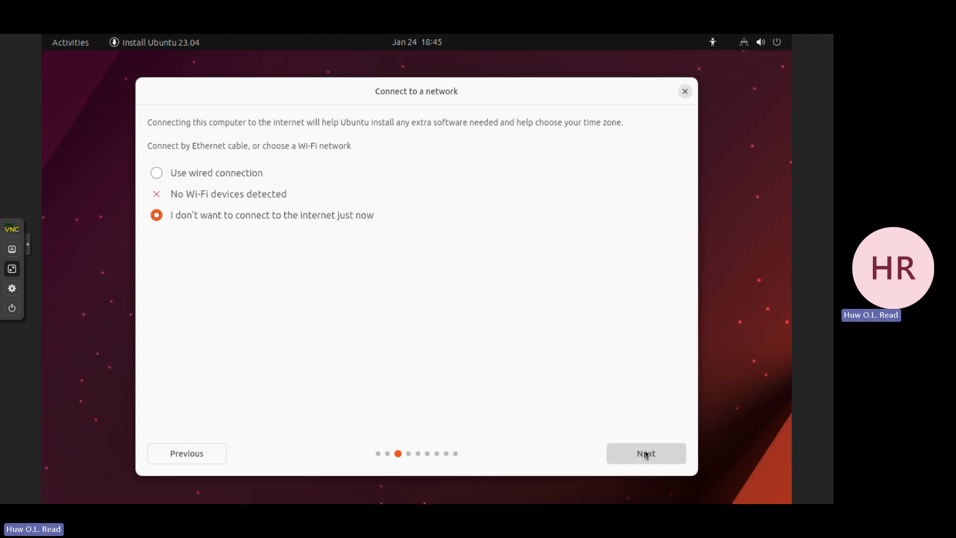
pyautogui.click(230, 176)
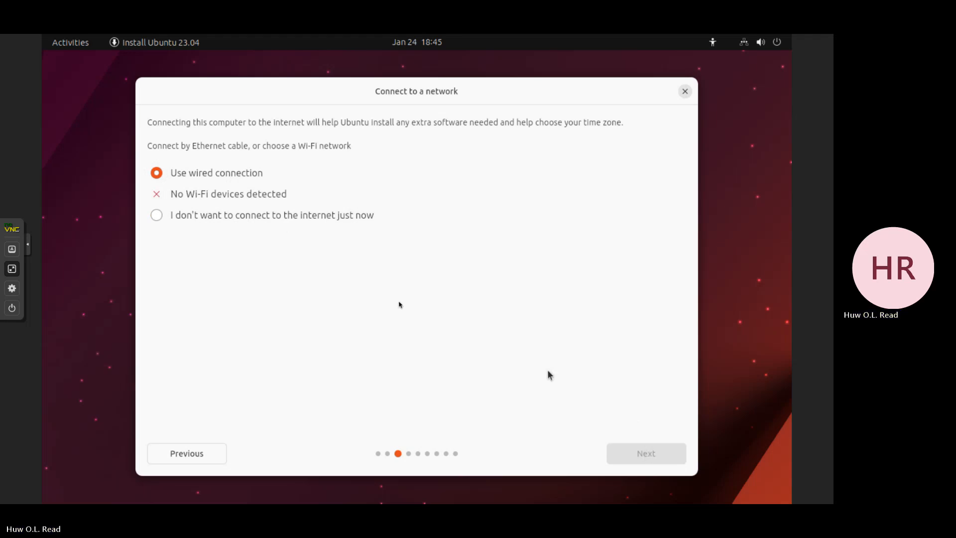
pyautogui.click(221, 222)
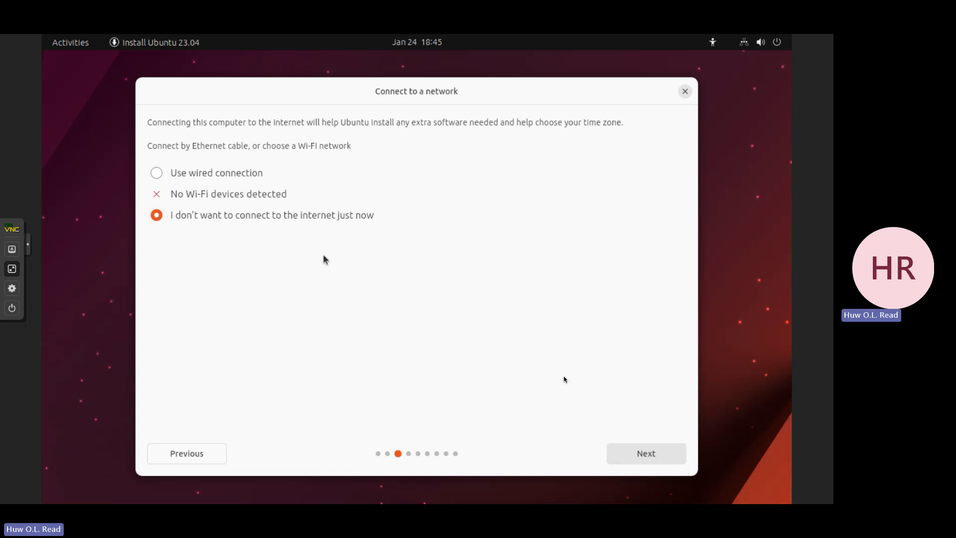
pyautogui.click(635, 457)
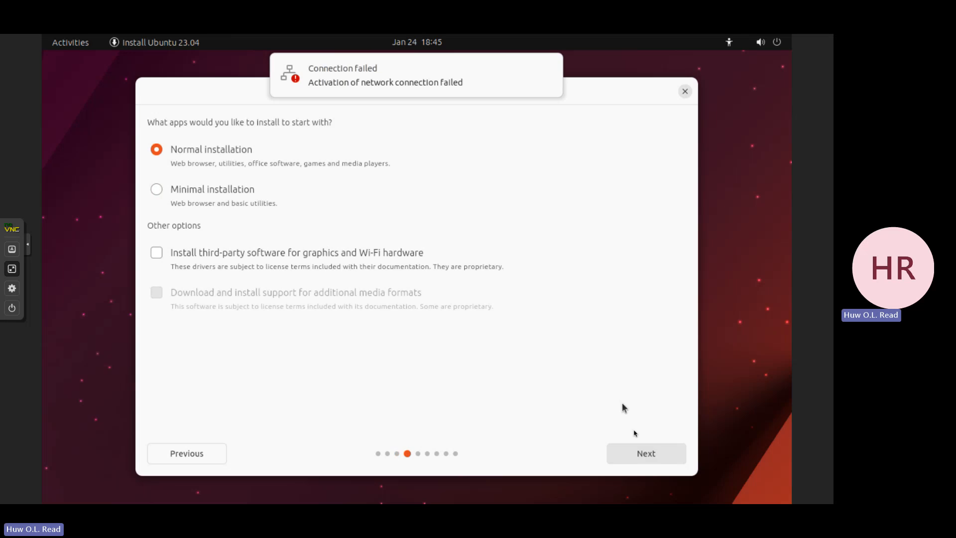
# - Accept the Normal installation with "Erase disk and install Ubuntu" and start writing the partition changes to the disk
pyautogui.click(647, 455)
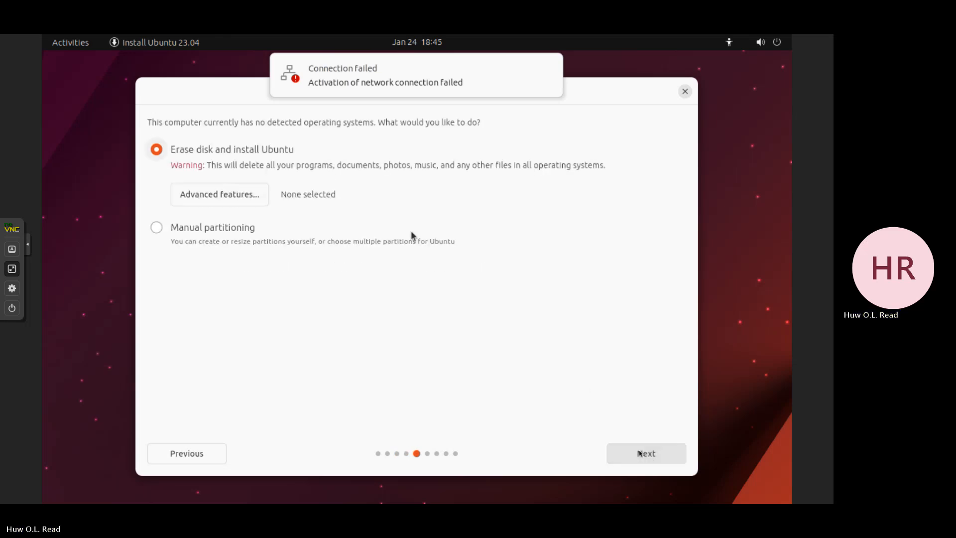
pyautogui.click(640, 457)
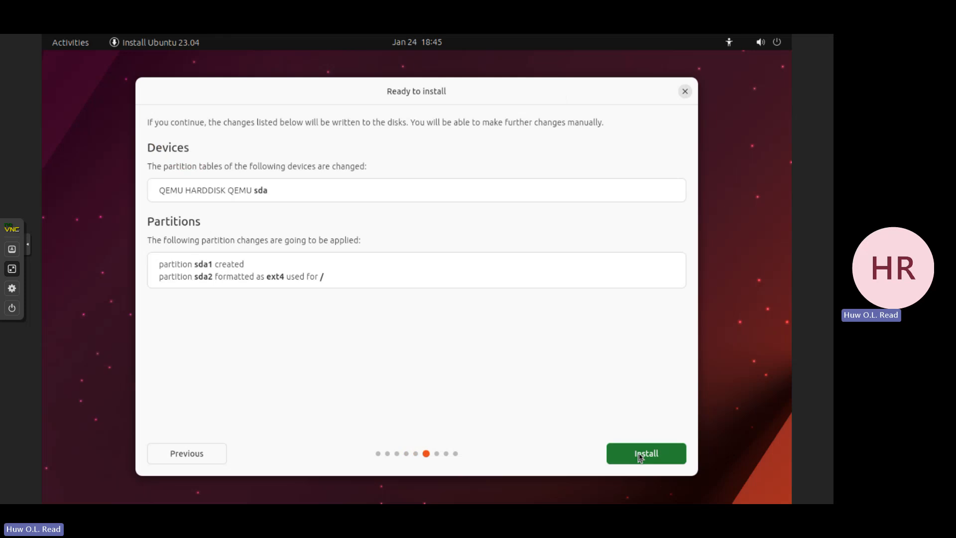
pyautogui.click(641, 458)
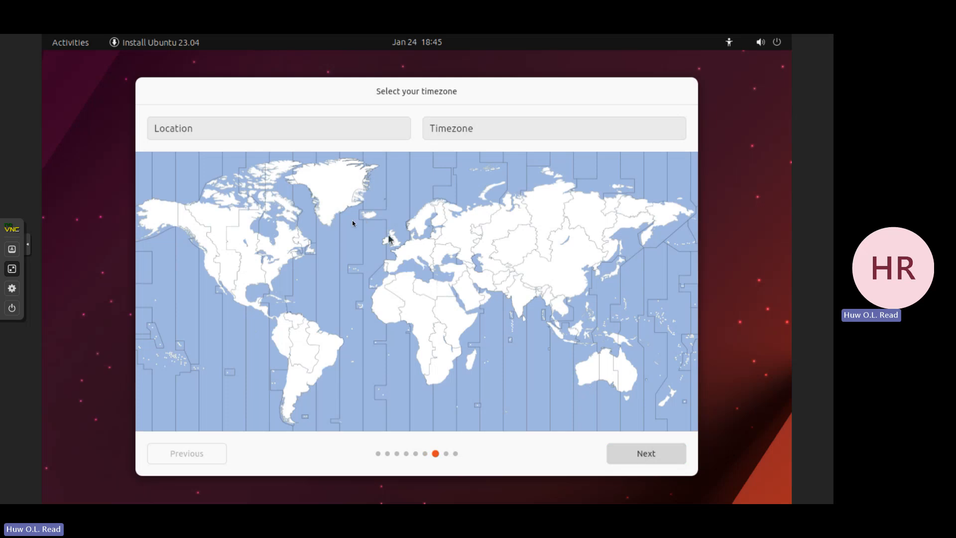
# - Set the timezone to America/New York and enter administrator as the account's name
pyautogui.click(291, 258)
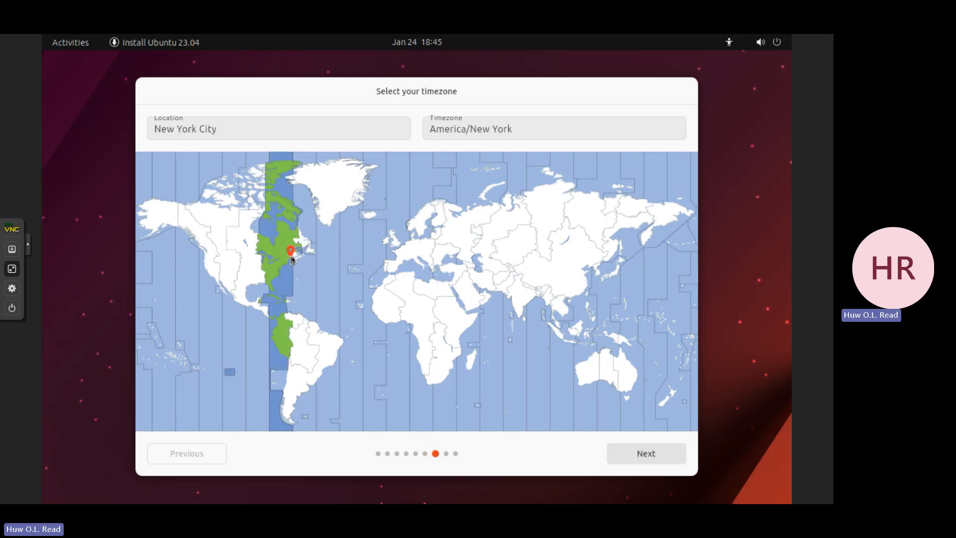
pyautogui.click(633, 455)
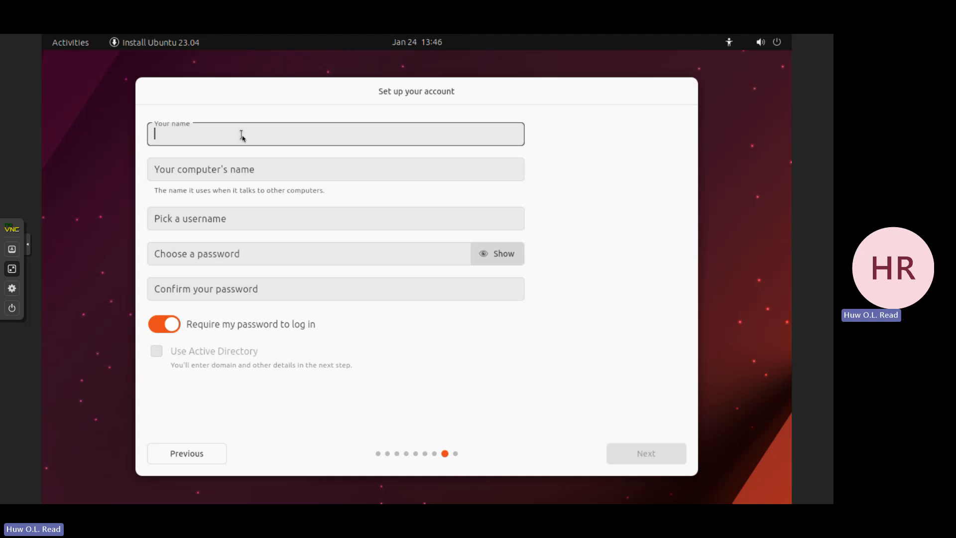
pyautogui.write('administrator')
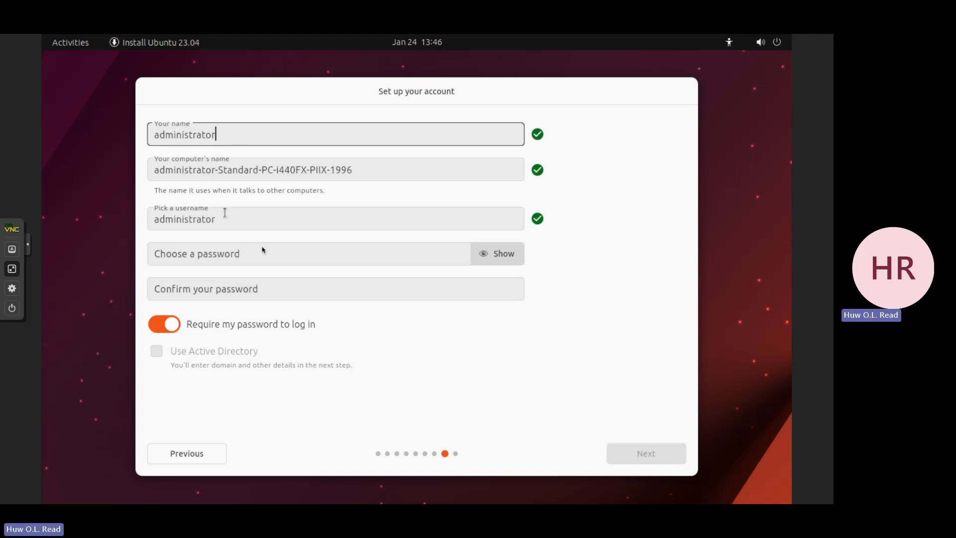
# - Enter and confirm the administrator account password, reveal it for checking, and continue with the Light theme
pyautogui.click(233, 255)
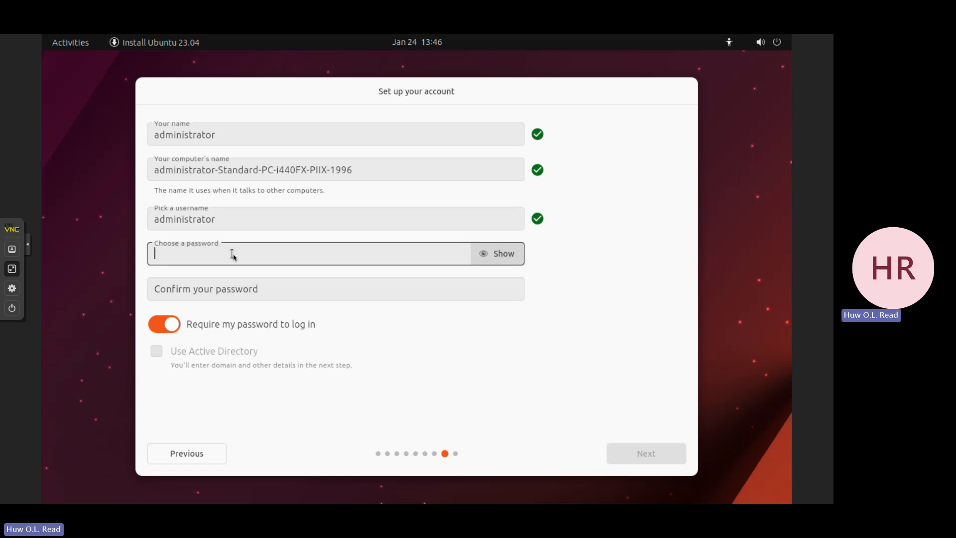
pyautogui.write('••••••••••')
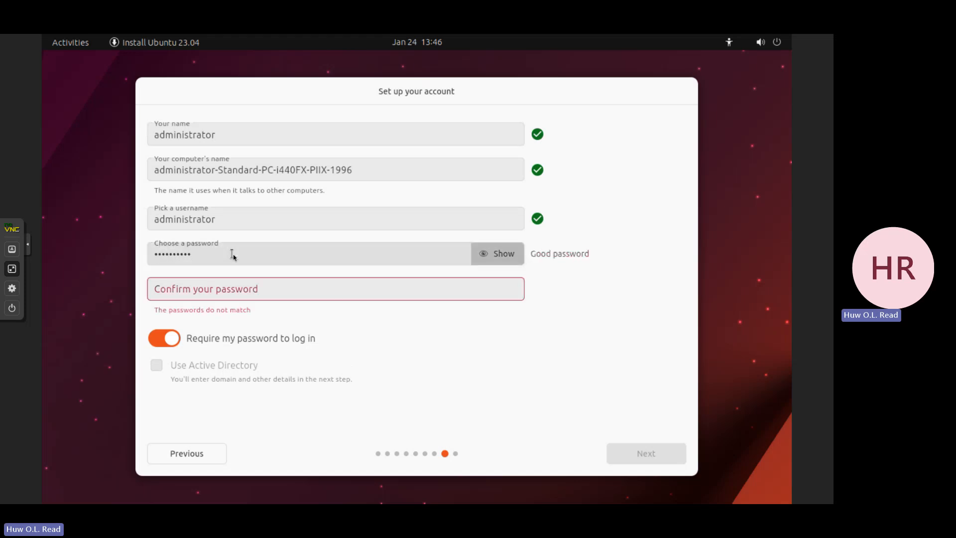
pyautogui.press('Tab')
pyautogui.write('••••••••••')
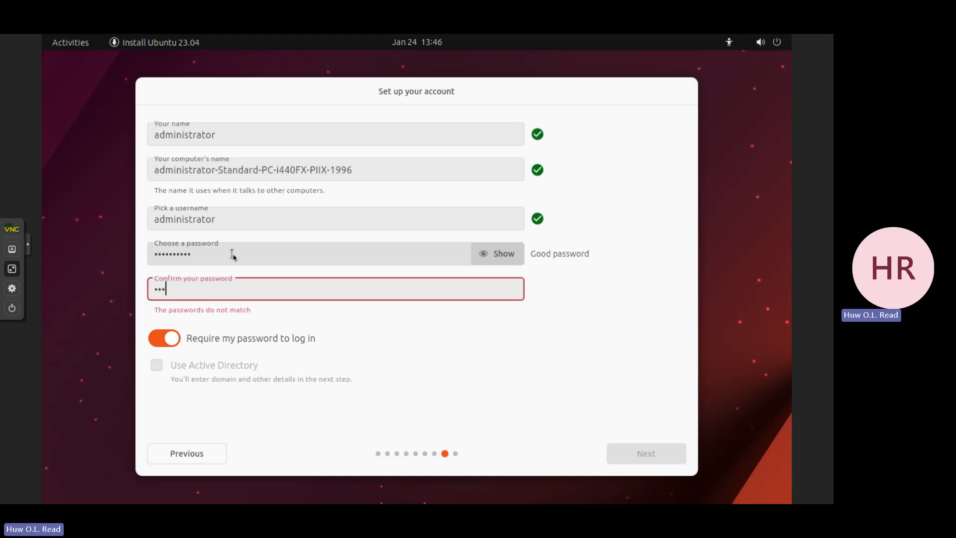
pyautogui.click(498, 254)
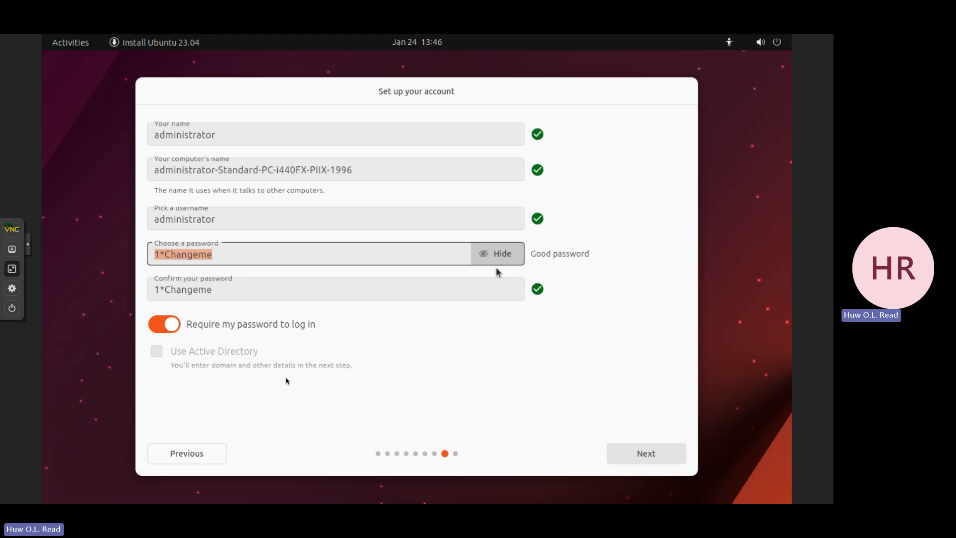
pyautogui.click(619, 453)
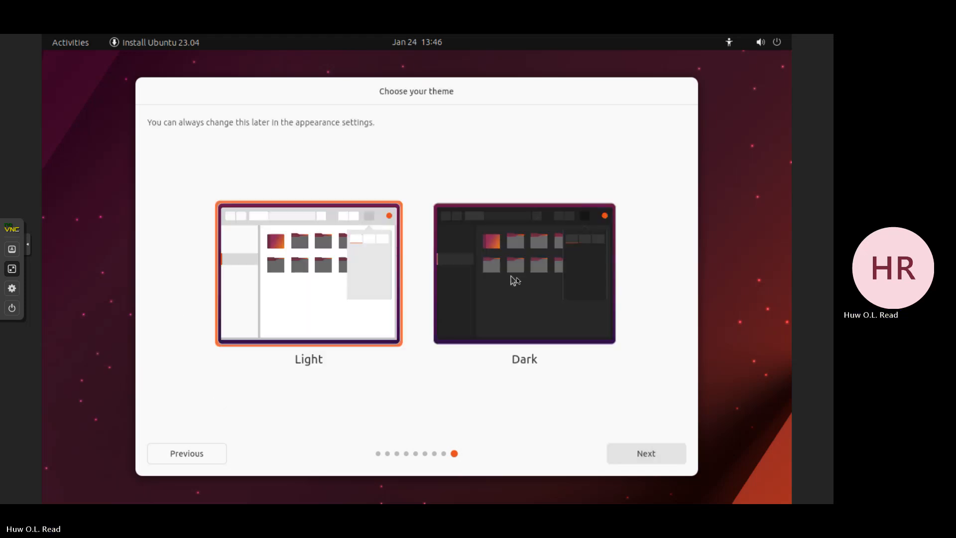
pyautogui.click(635, 452)
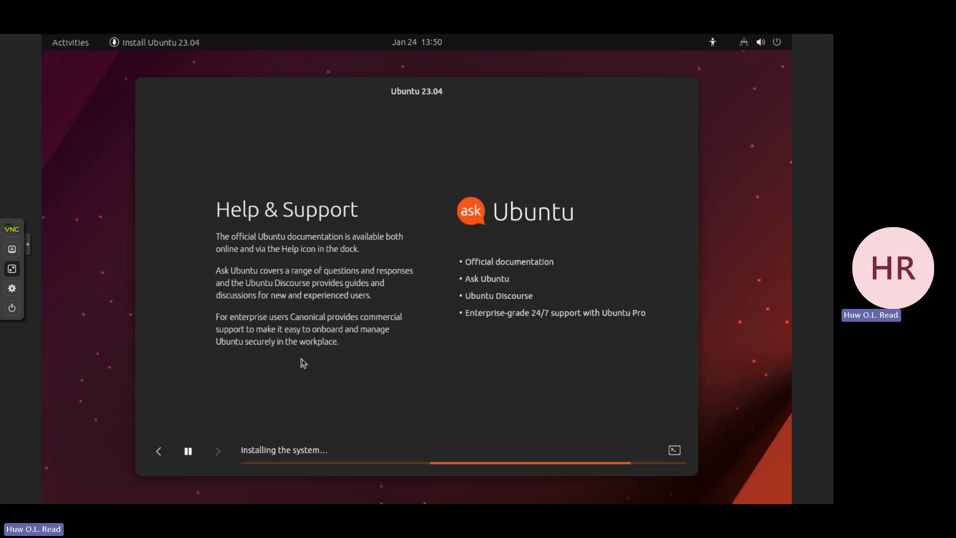
# - Examine the wired Ethernet connections in Ubuntu's system menu, close it, and toggle the installer's log view
pyautogui.click(761, 42)
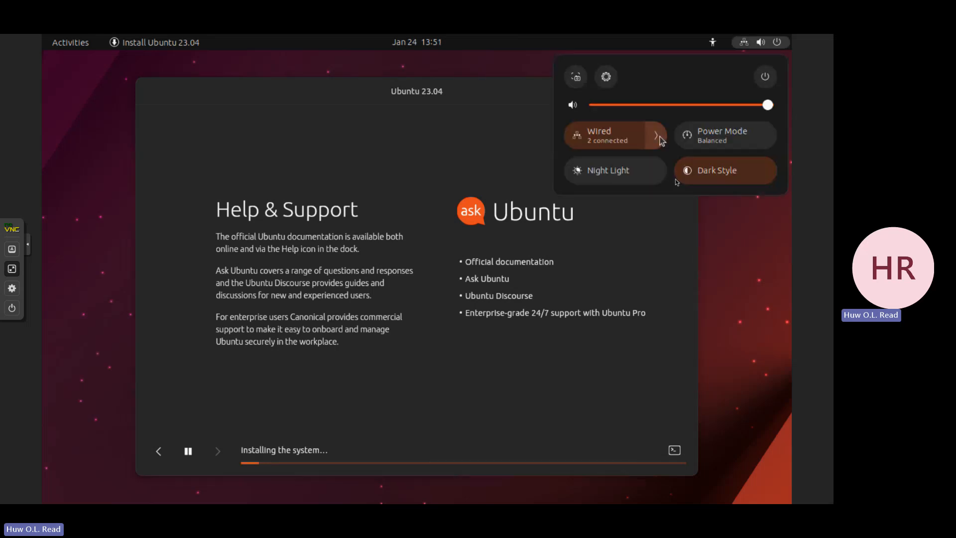
pyautogui.click(658, 138)
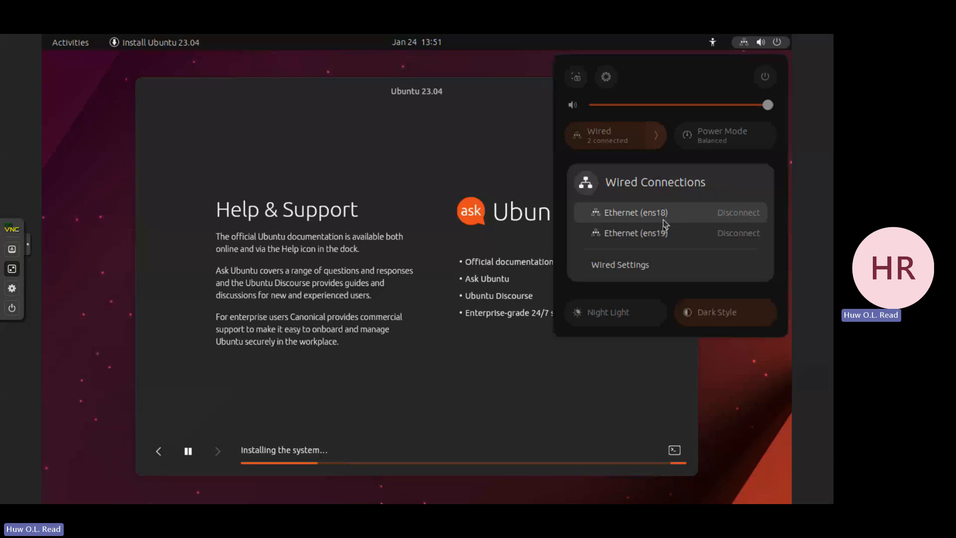
pyautogui.click(741, 47)
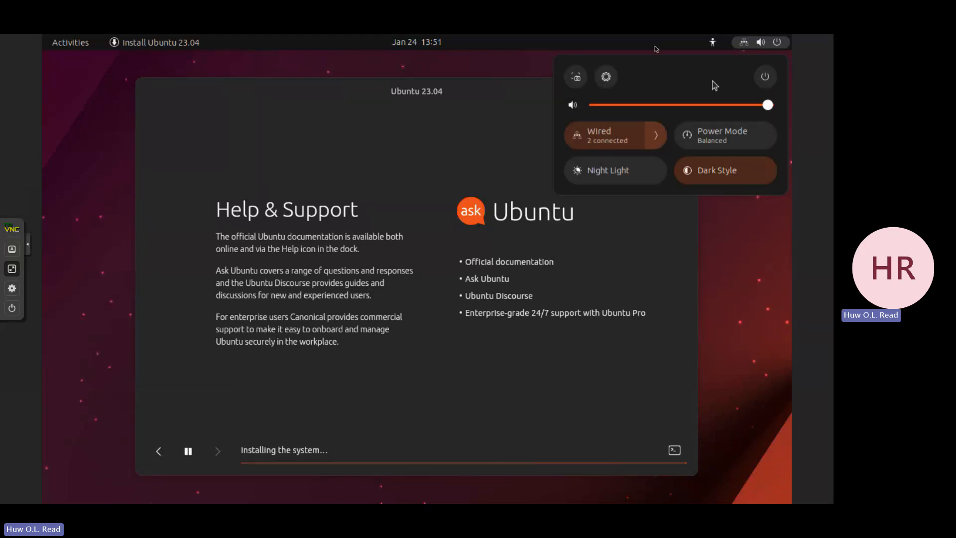
pyautogui.click(474, 66)
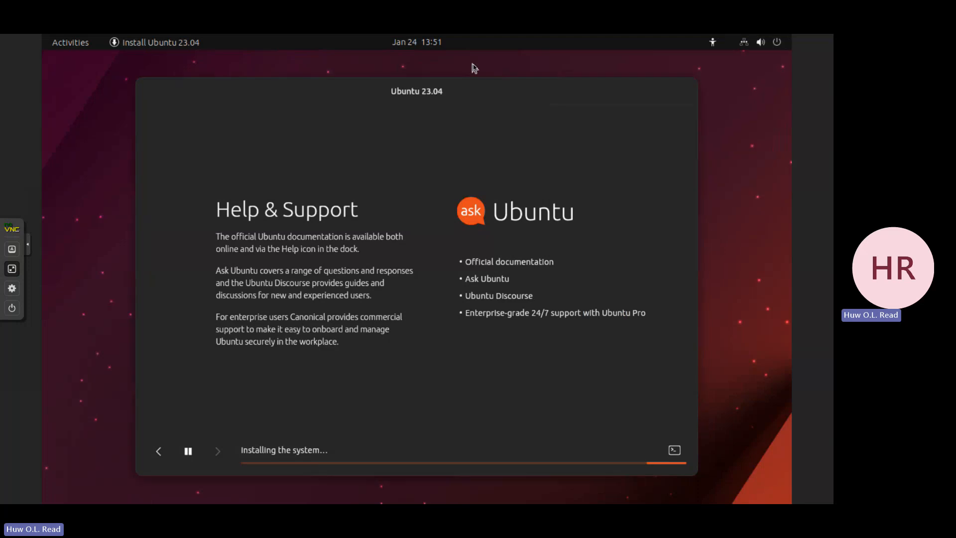
pyautogui.click(674, 451)
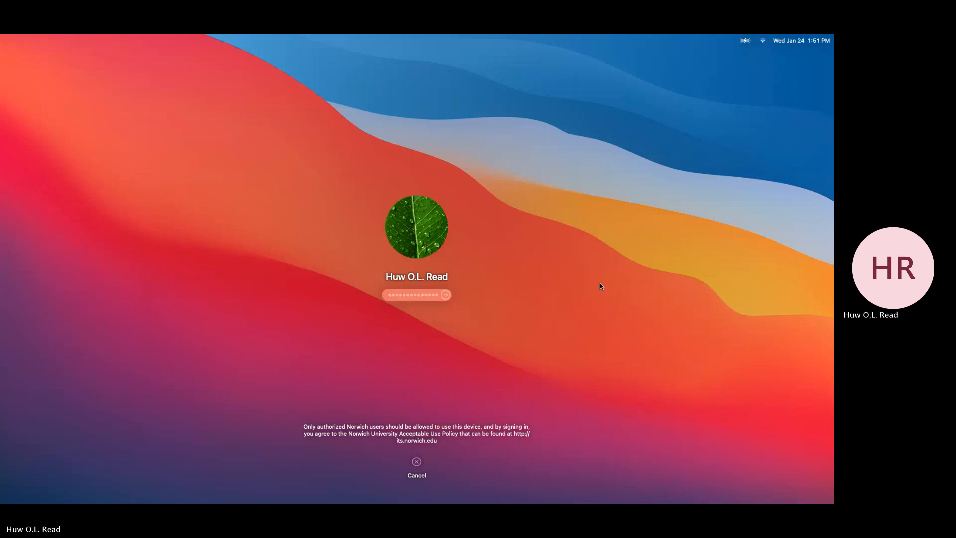
# - Unlock the Mac with the account password, restart the Ubuntu VM from the completed installer, and confirm the installation medium's removal
pyautogui.press('Return')
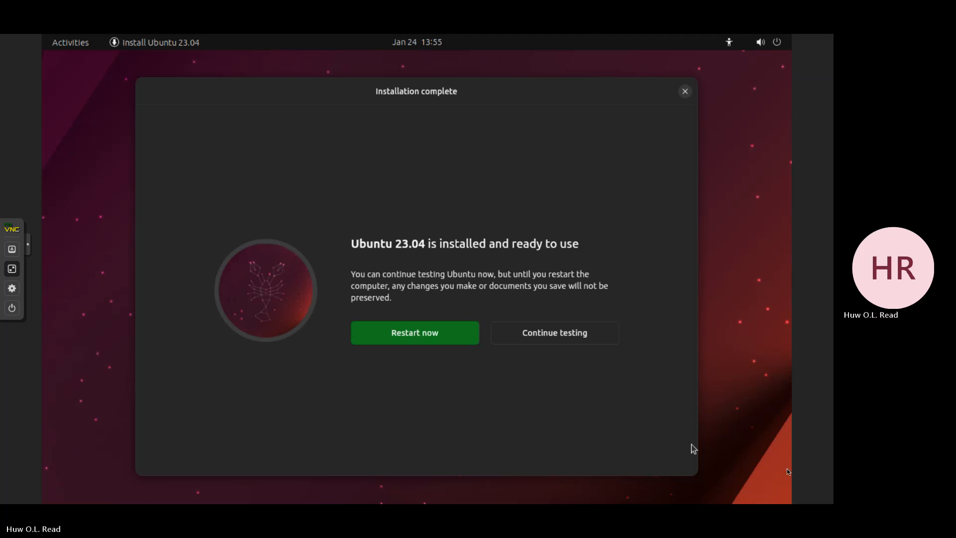
pyautogui.hotkey('ctrl', 'Up')
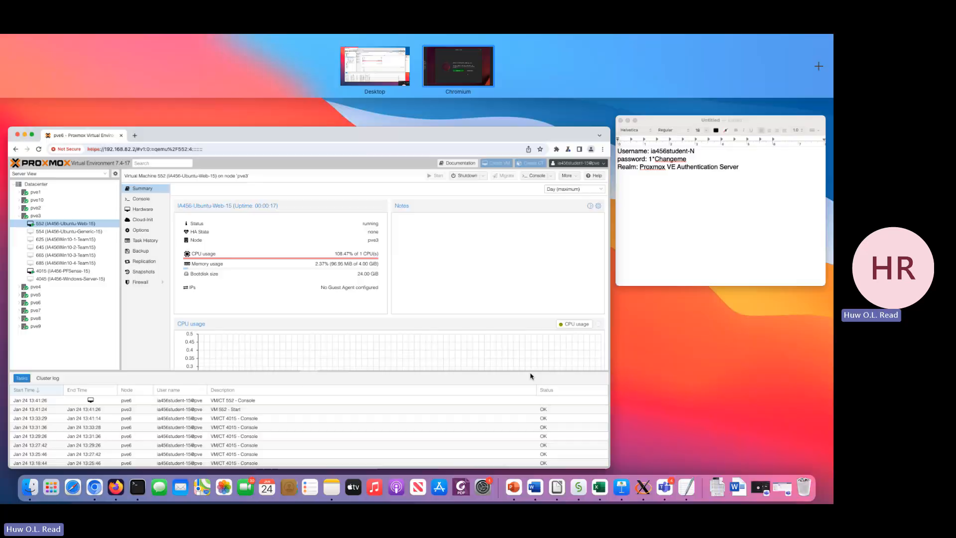
pyautogui.click(458, 65)
pyautogui.click(447, 330)
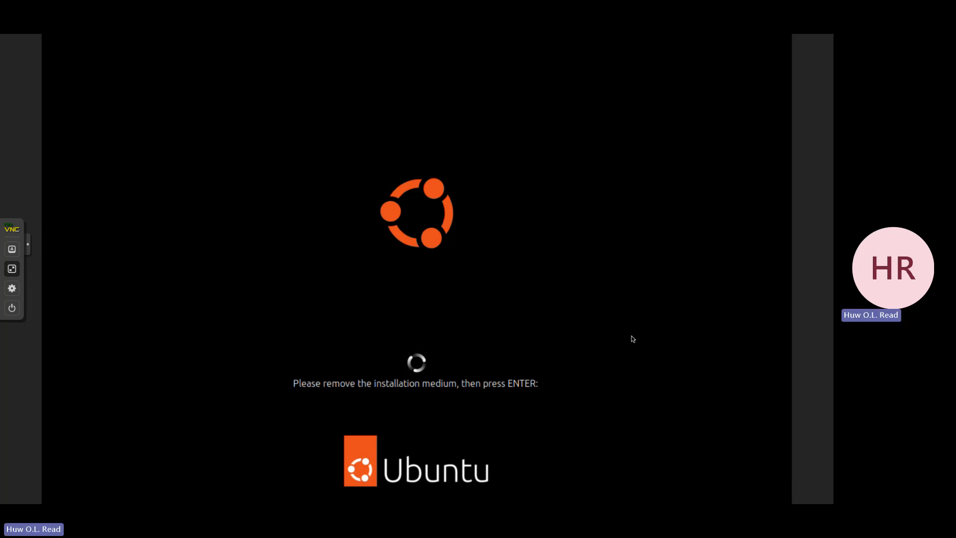
pyautogui.press('Return')
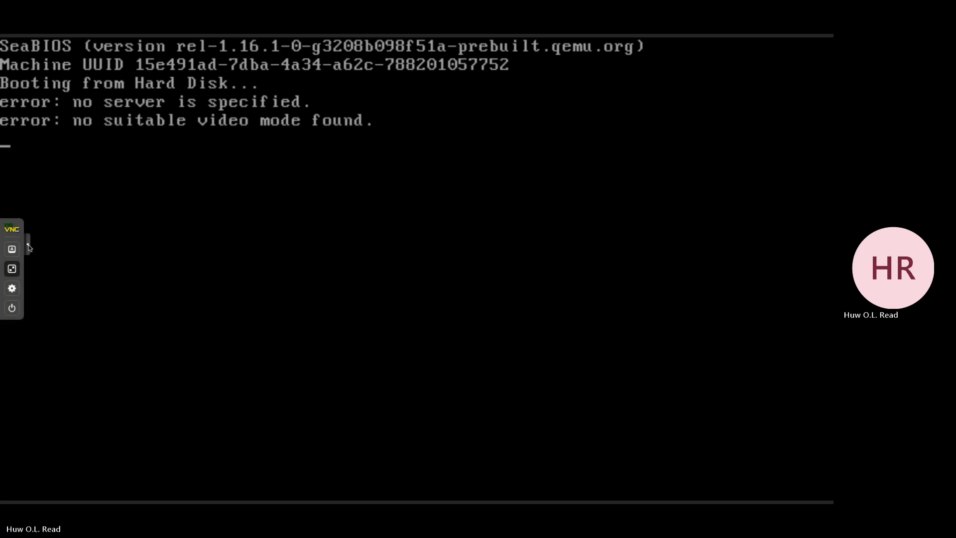
# - Take the Ubuntu-Web console out of full screen, move its window over the Proxmox page, and collapse the noVNC control bar
pyautogui.click(13, 271)
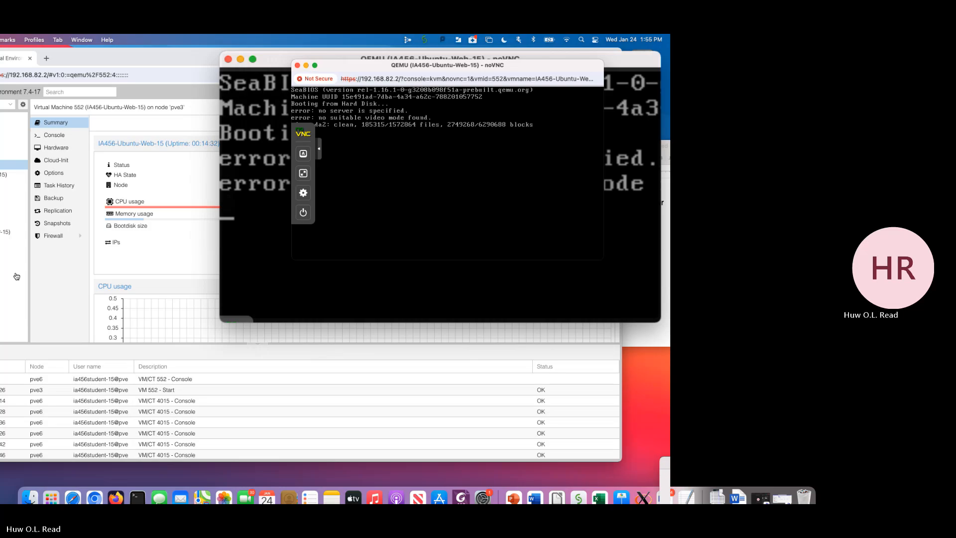
pyautogui.moveTo(370, 67); pyautogui.dragTo(266, 67)
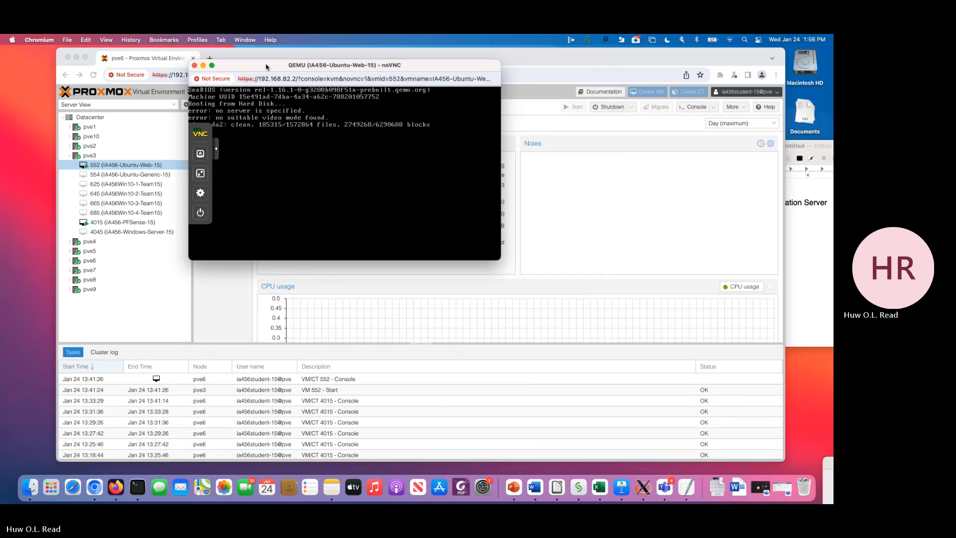
pyautogui.click(217, 152)
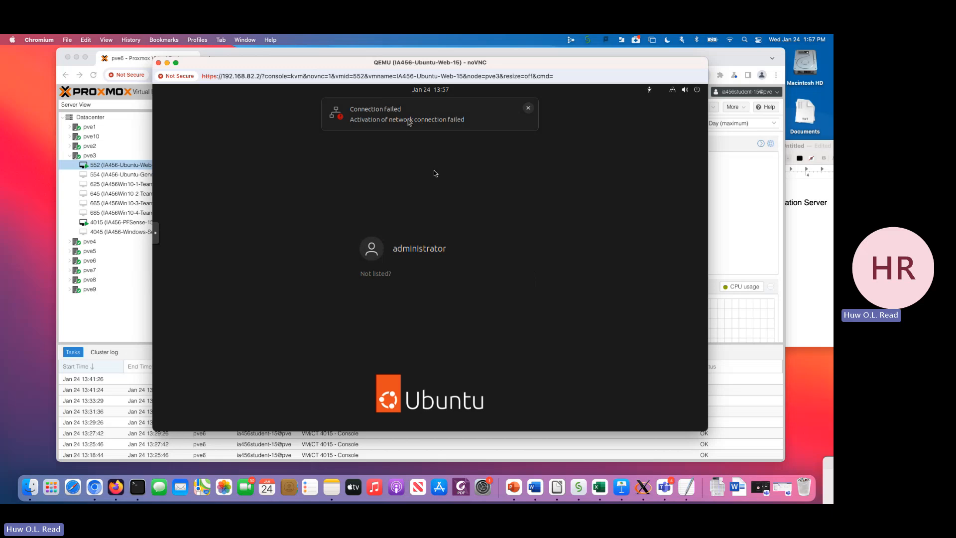
# - Log in to Ubuntu as administrator by entering the account password, revealing it for checking before submitting
pyautogui.click(437, 244)
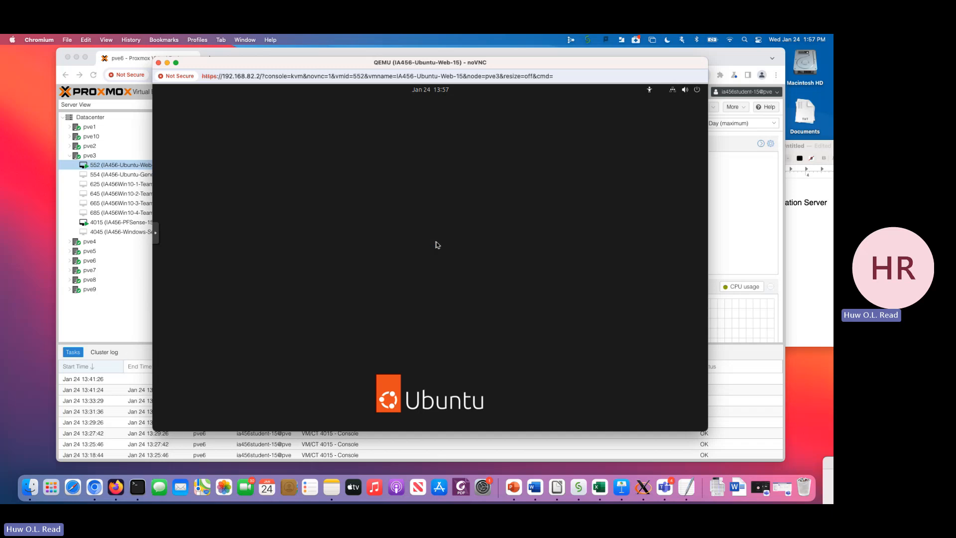
pyautogui.write('•••••••')
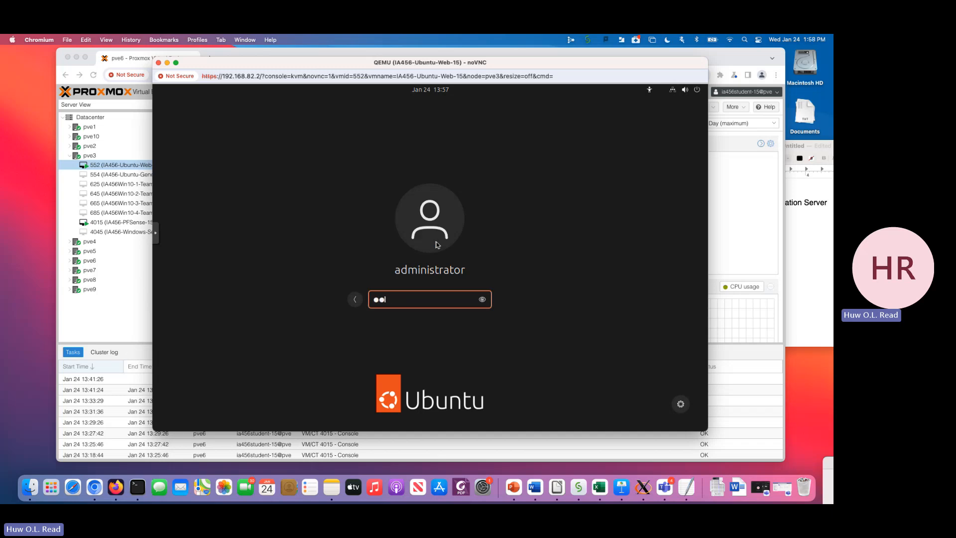
pyautogui.write('•••')
pyautogui.click(482, 300)
pyautogui.press('Return')
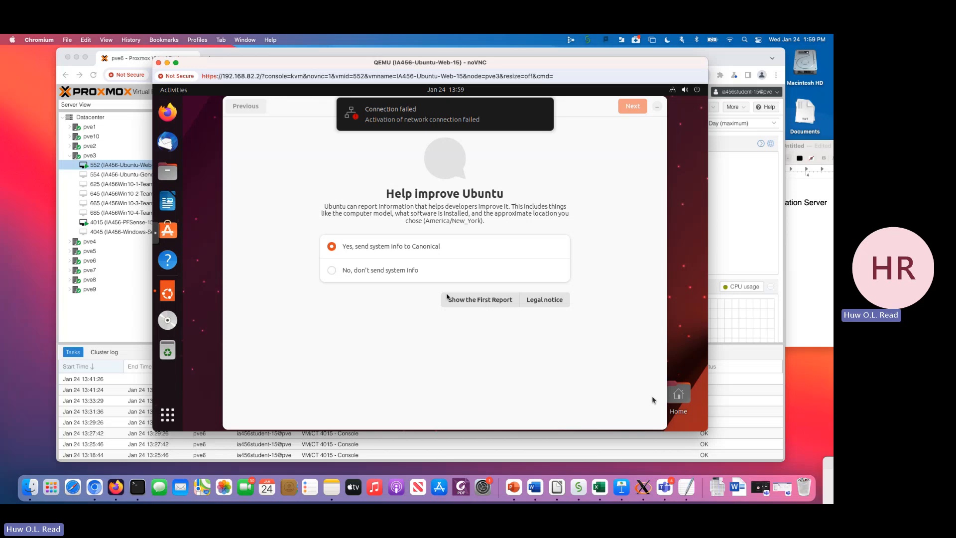
# - Finish the Ubuntu welcome setup, choosing not to send system info and leaving Location Services off
pyautogui.click(399, 274)
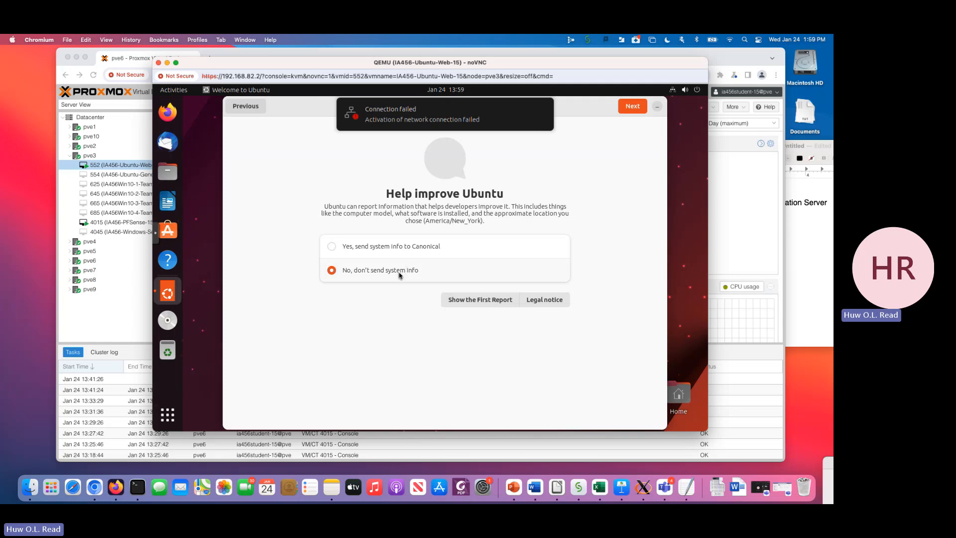
pyautogui.click(632, 107)
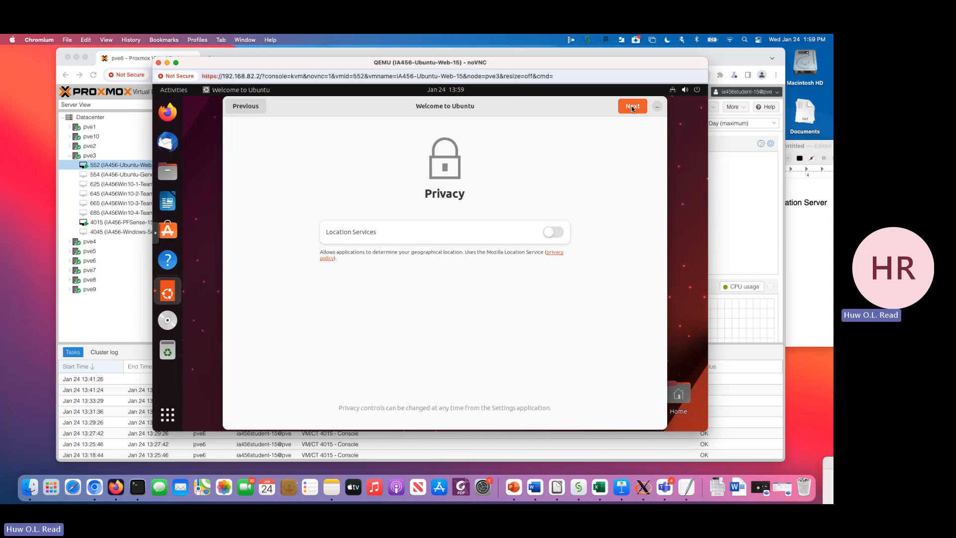
pyautogui.click(632, 107)
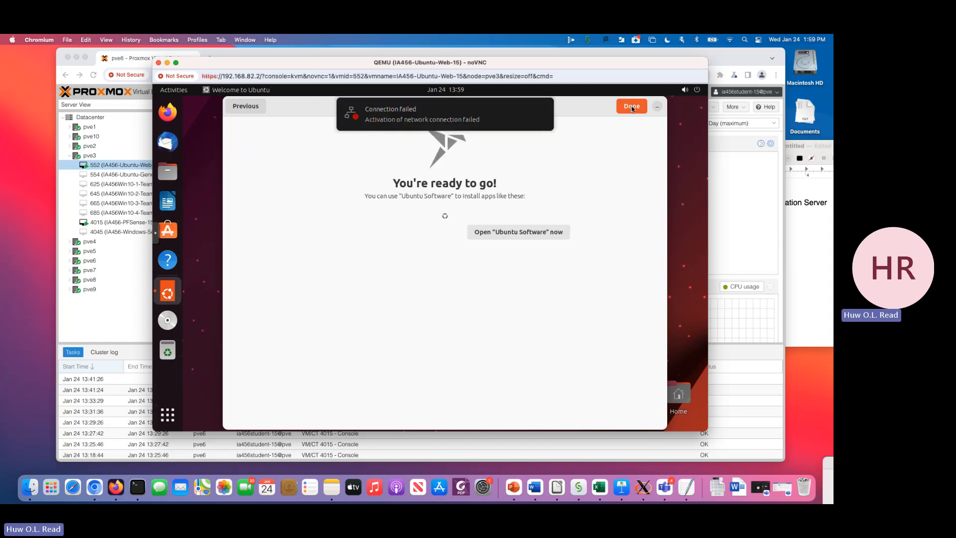
pyautogui.click(631, 107)
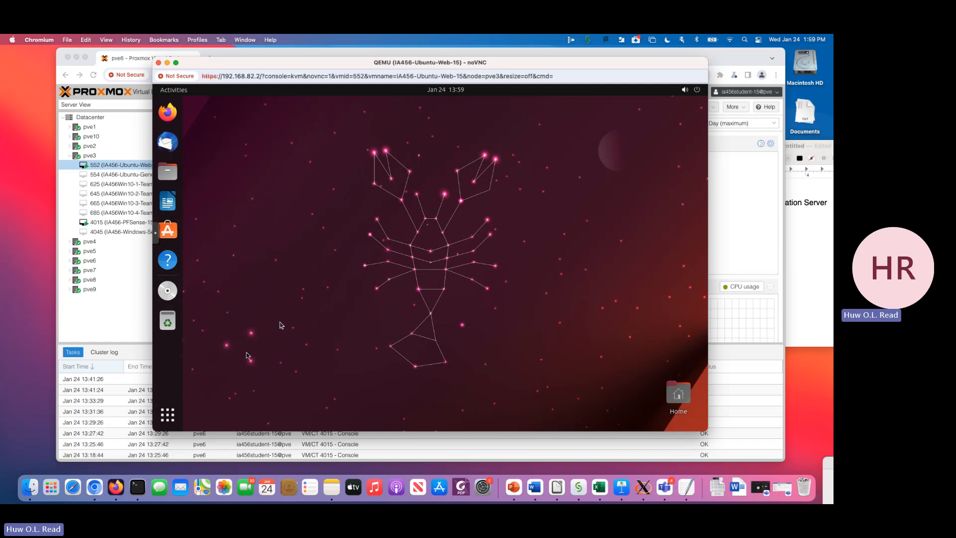
# - Search the installed applications for "settings" and open Ubuntu's Settings
pyautogui.click(167, 415)
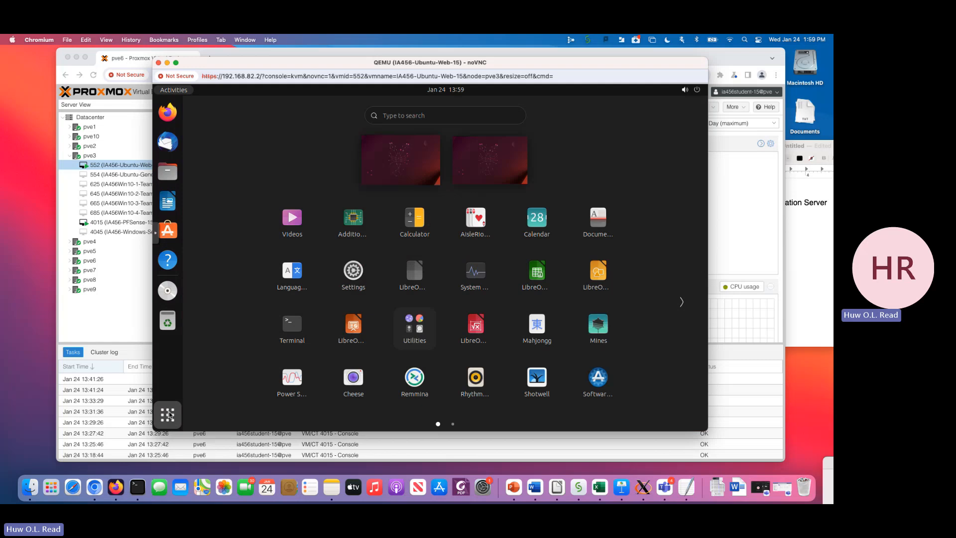
pyautogui.write('settings')
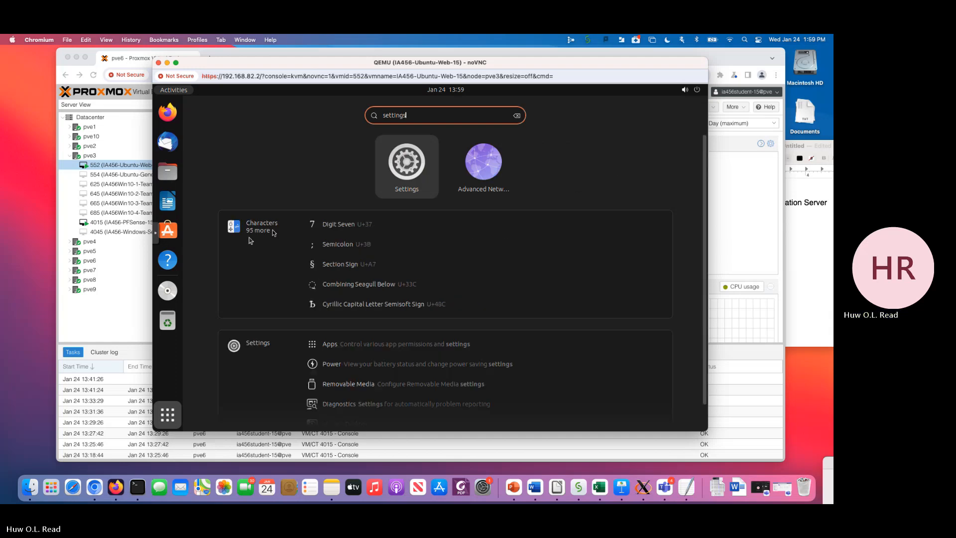
pyautogui.click(410, 169)
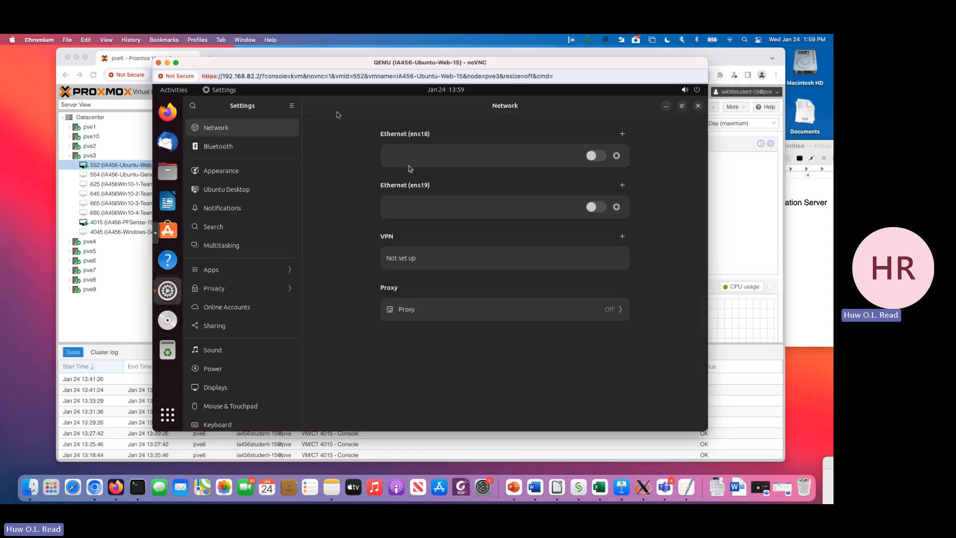
# - Set Ethernet ens18 to manual IPv4 with address 192.168.226.2, netmask 24 and gateway 192.168.226.1
pyautogui.click(617, 156)
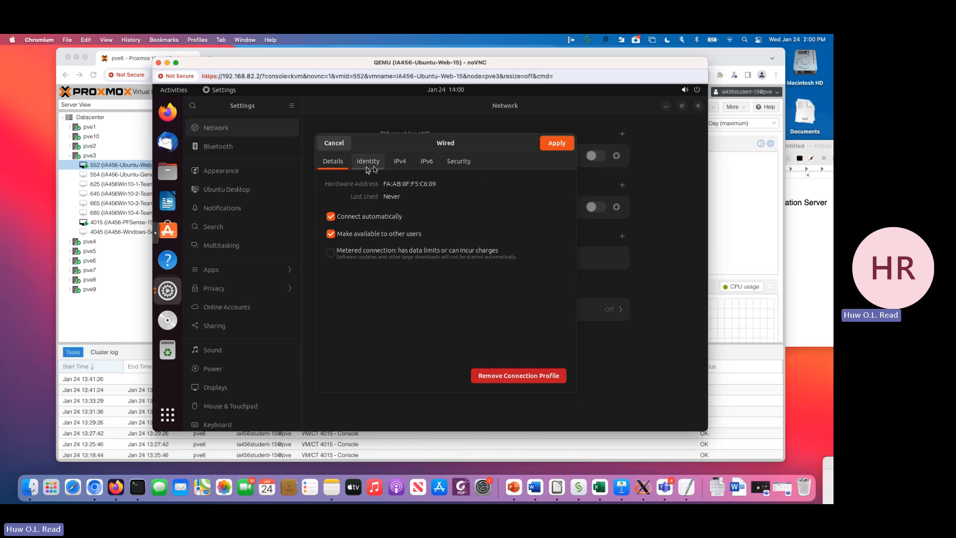
pyautogui.click(400, 165)
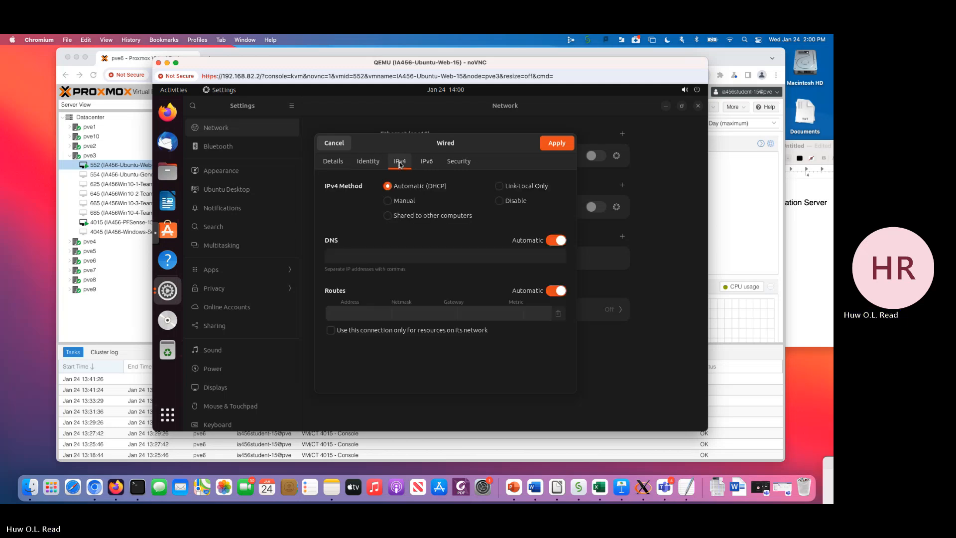
pyautogui.click(388, 201)
pyautogui.click(347, 260)
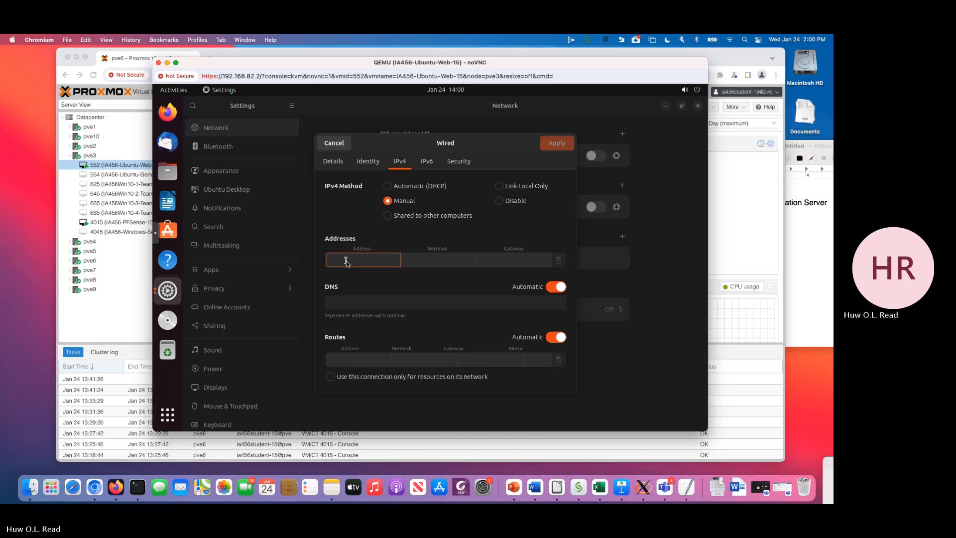
pyautogui.write('192.168.226.2')
pyautogui.click(441, 257)
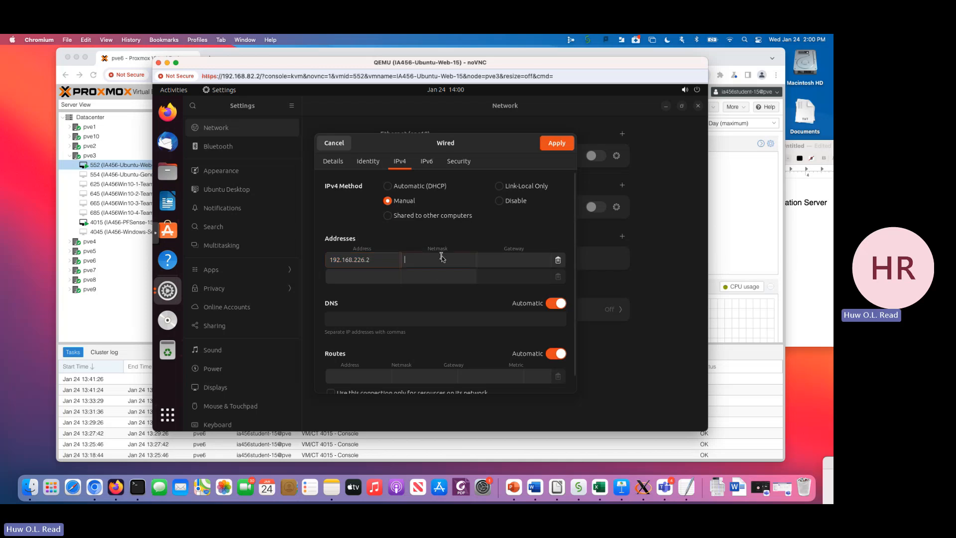
pyautogui.write('24')
pyautogui.click(506, 265)
pyautogui.write('192.168.')
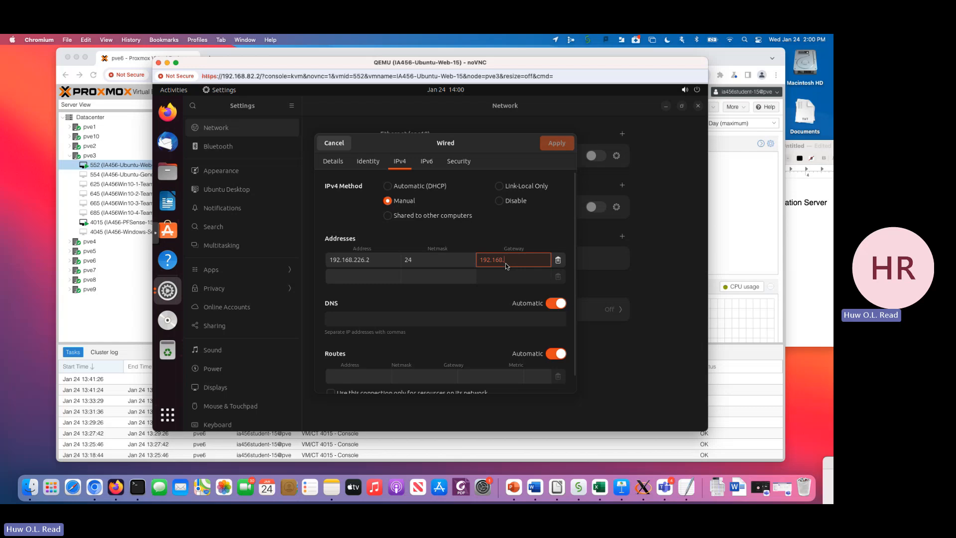
pyautogui.write('226.1')
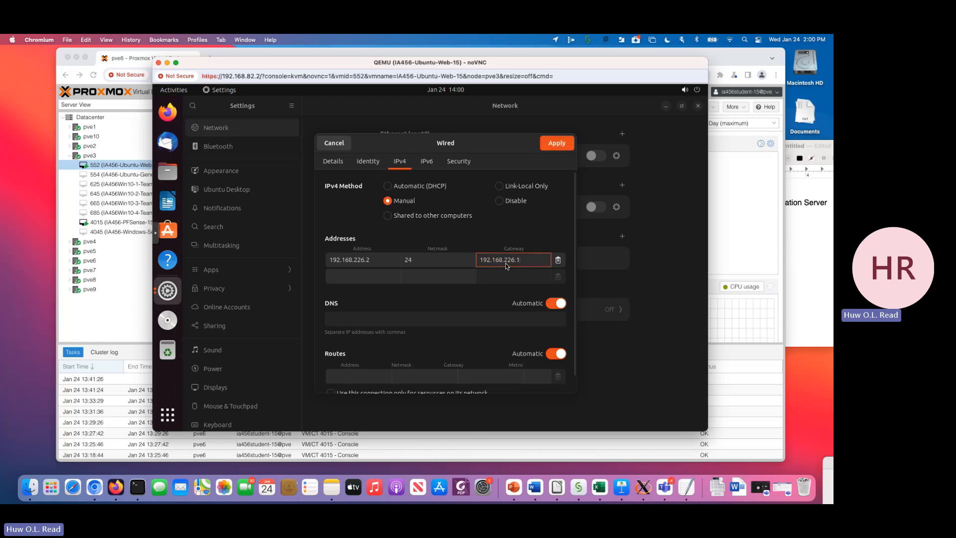
# - Turn off automatic DNS for ens18, set the DNS server to 8.8.8.8, and apply the connection settings
pyautogui.click(556, 305)
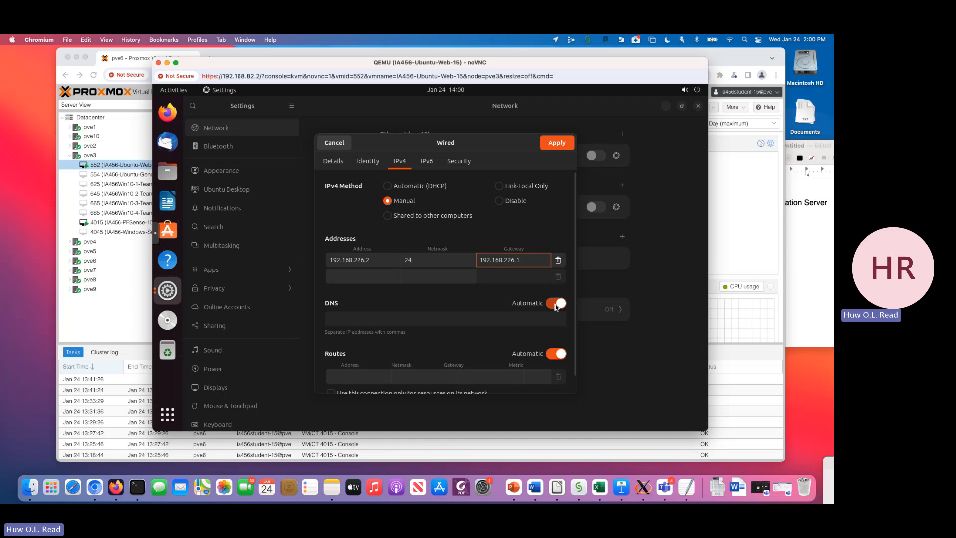
pyautogui.click(431, 319)
pyautogui.write('8.8.8.8')
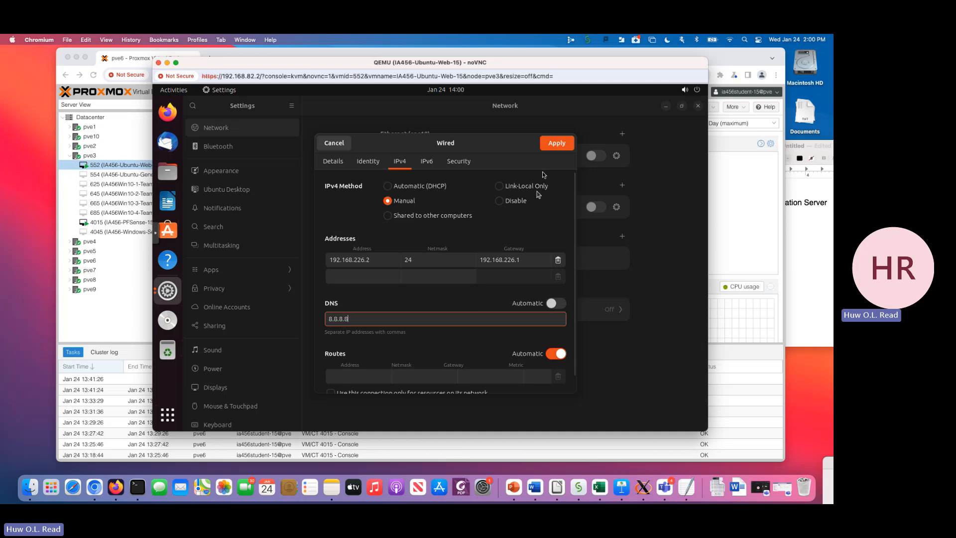
pyautogui.click(555, 146)
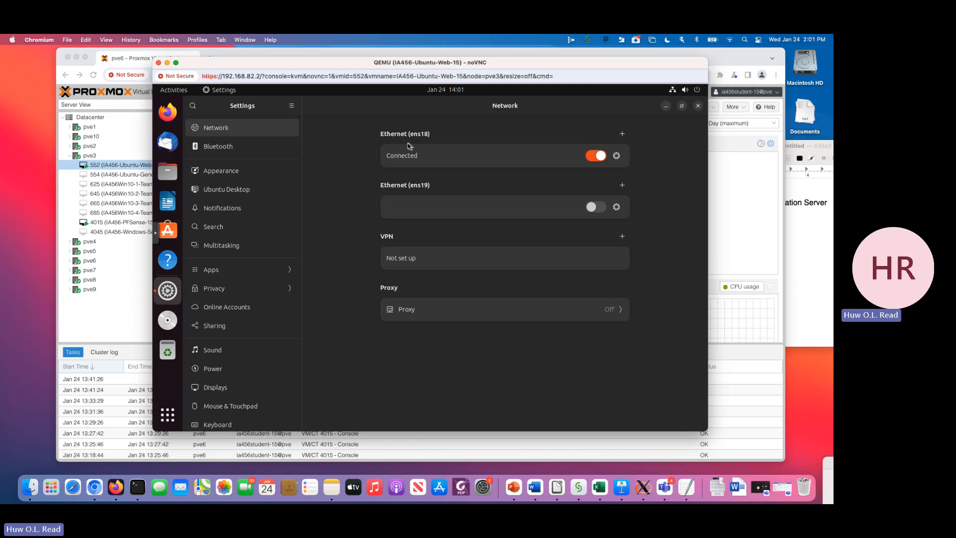
pyautogui.click(169, 114)
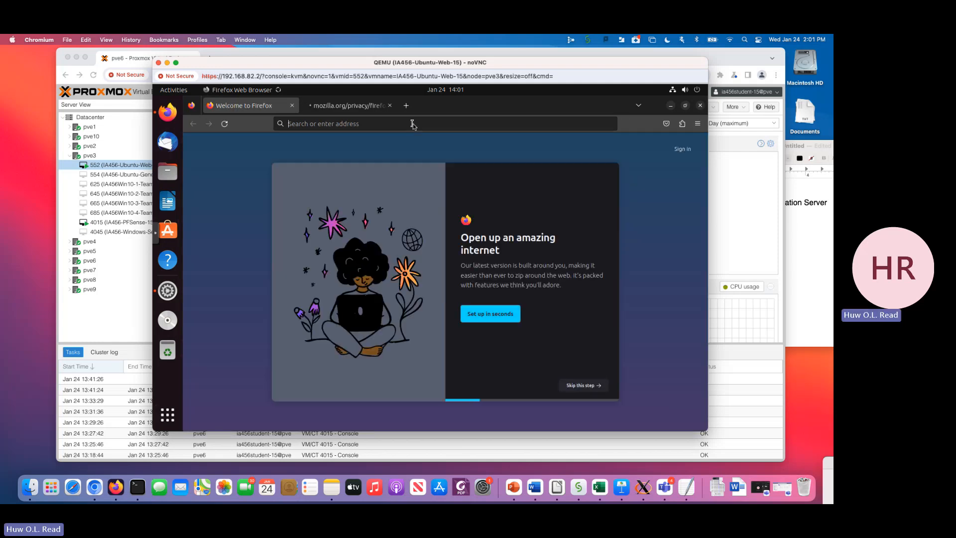
pyautogui.write('ww.norwic')
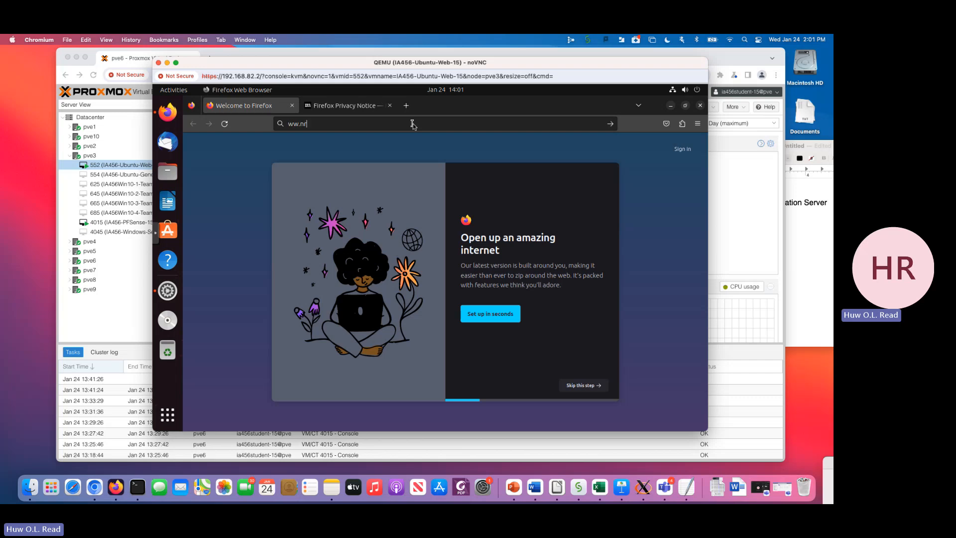
pyautogui.write('h.edu')
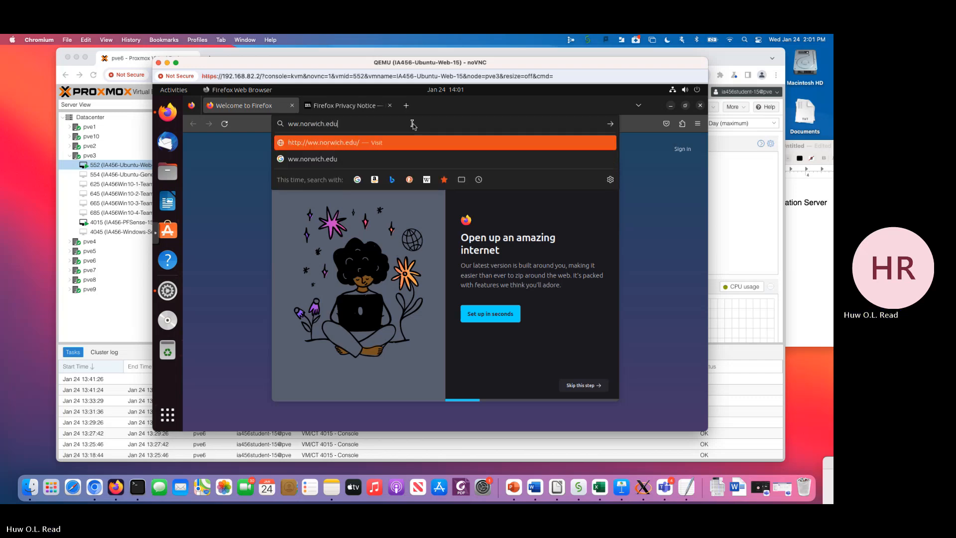
pyautogui.press('Return')
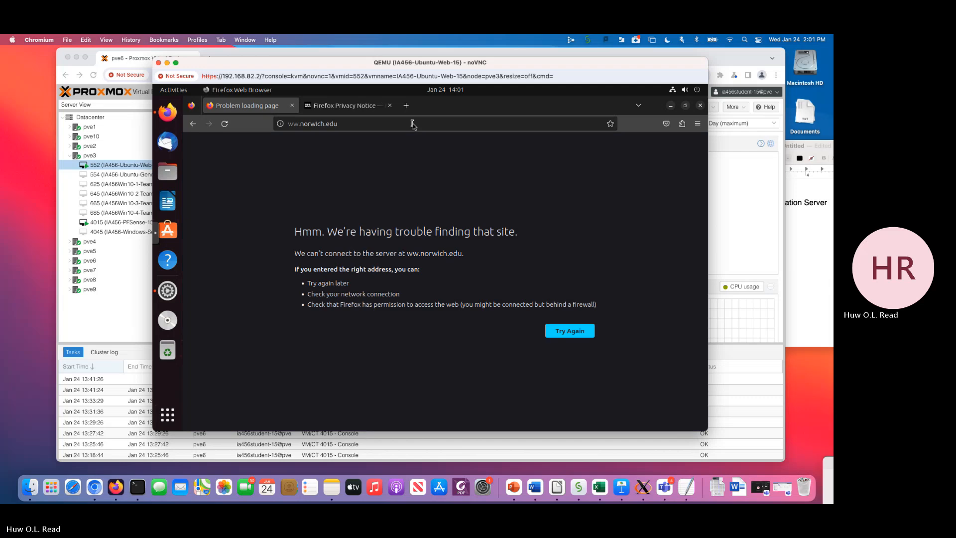
pyautogui.click(294, 125)
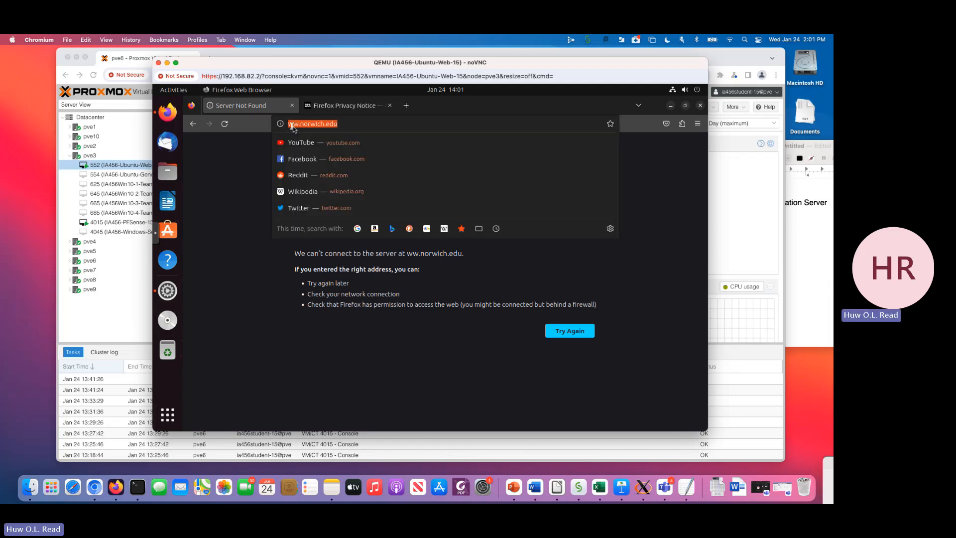
pyautogui.click(295, 126)
pyautogui.write('w')
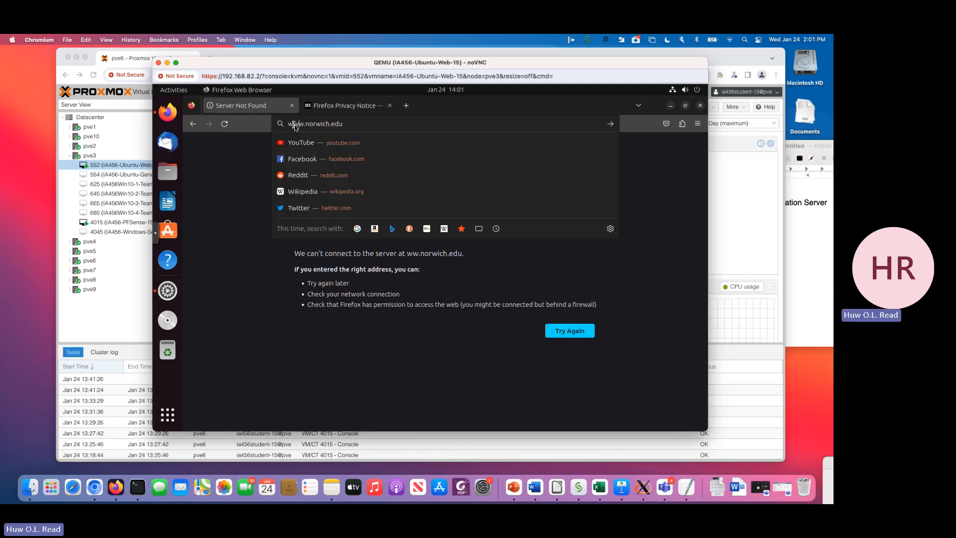
pyautogui.press('Return')
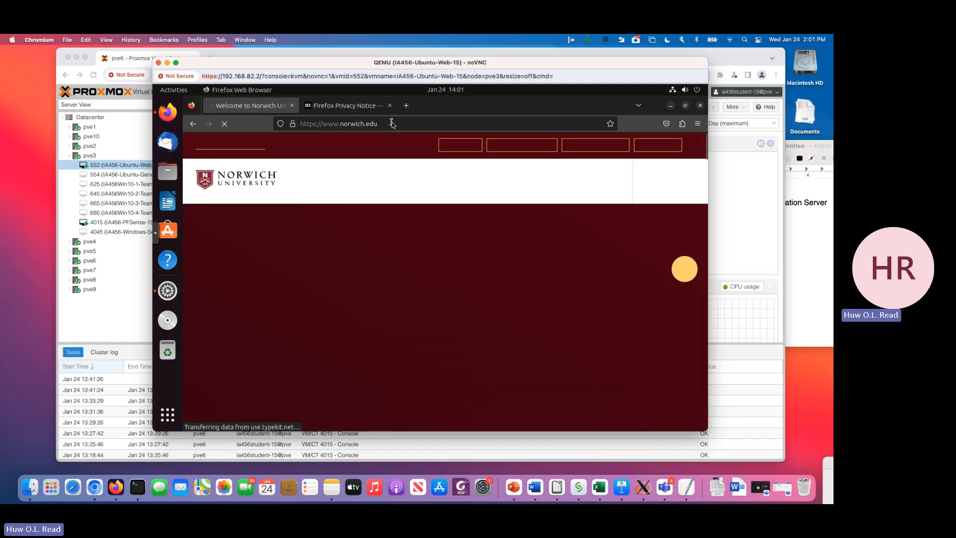
pyautogui.click(699, 107)
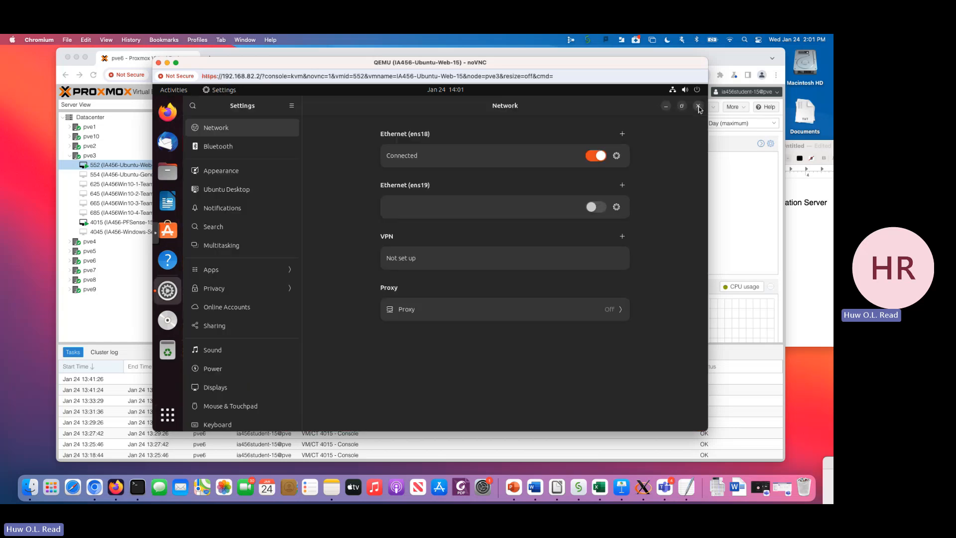
# - Give Ethernet ens19 the manual IPv4 address 10.11.12.1 with netmask 24 and no gateway, turn off automatic DNS, and apply
pyautogui.click(617, 209)
pyautogui.click(400, 161)
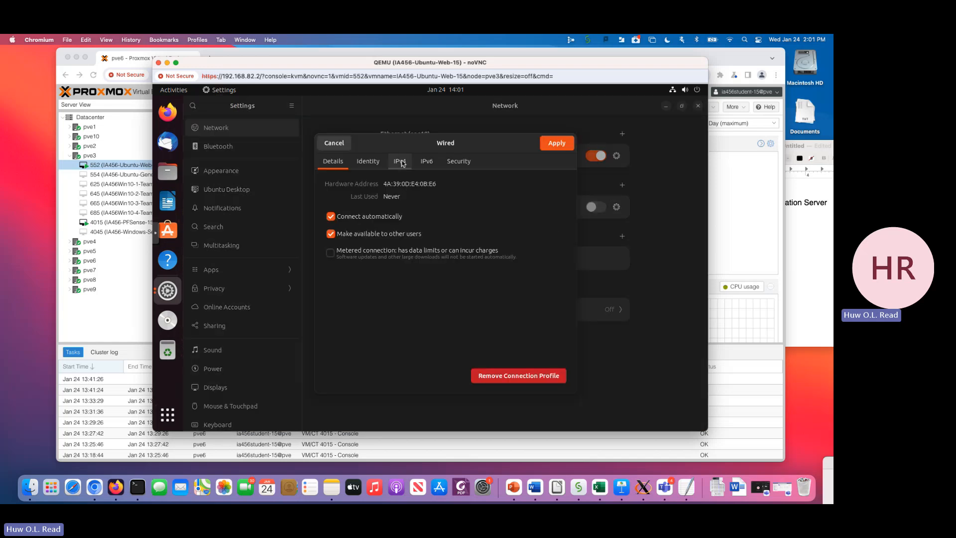
pyautogui.click(398, 202)
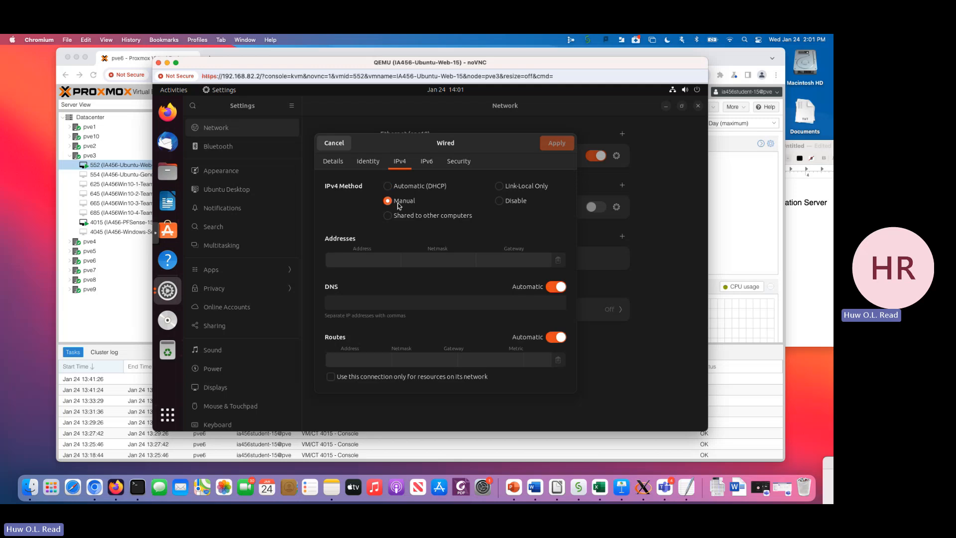
pyautogui.click(355, 260)
pyautogui.write('10.')
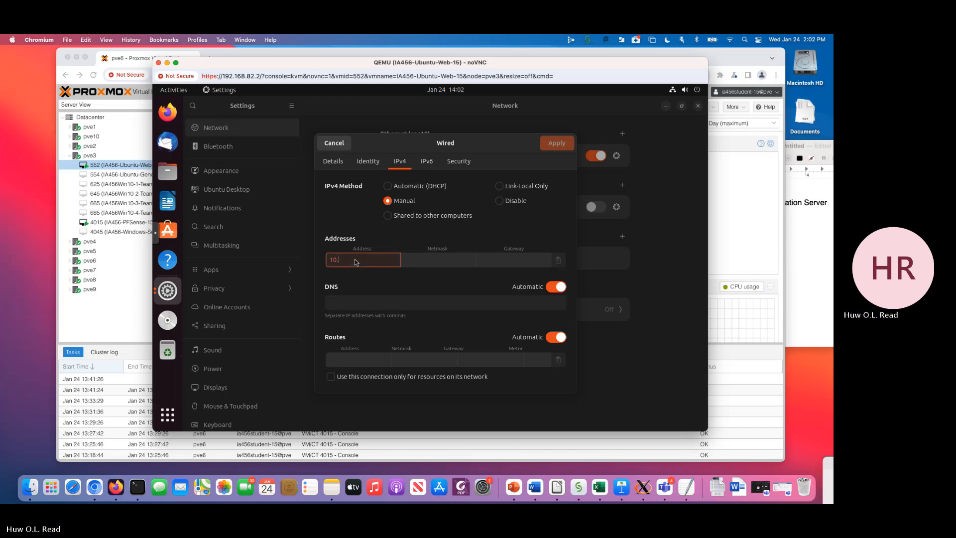
pyautogui.write('11.12.1')
pyautogui.click(433, 260)
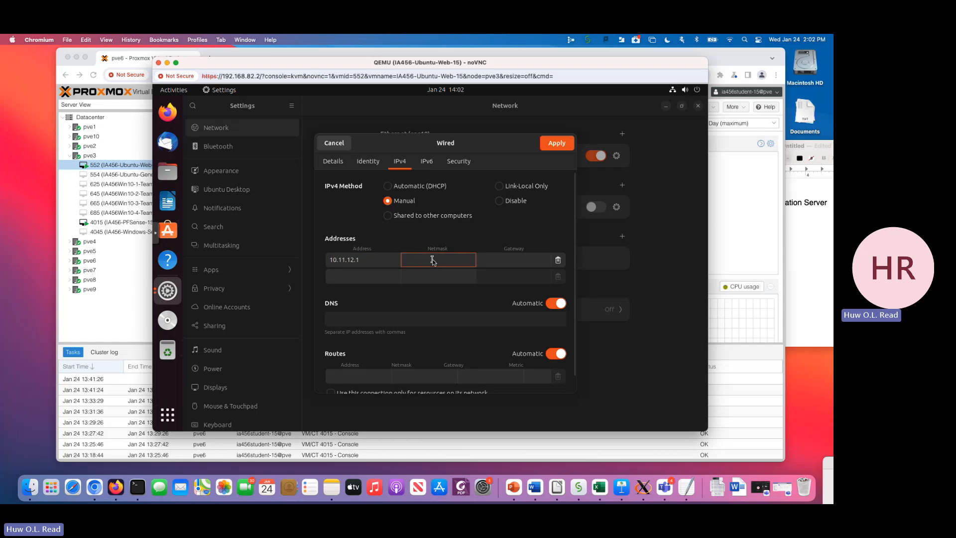
pyautogui.write('24')
pyautogui.click(496, 261)
pyautogui.click(555, 305)
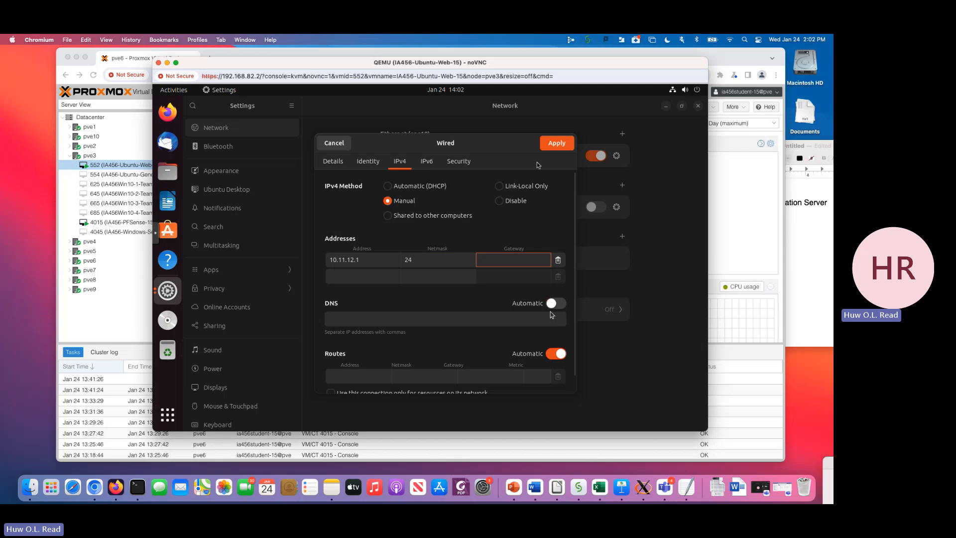
pyautogui.click(557, 144)
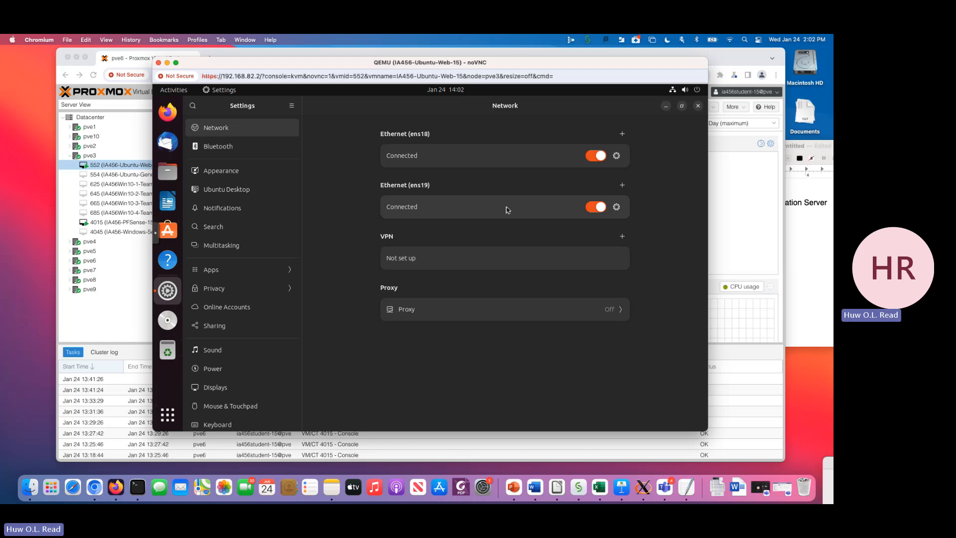
# - Close Settings and the Ubuntu-Web console window, and select VM 4015 (IA456-PFSense-15) in Proxmox
pyautogui.click(698, 106)
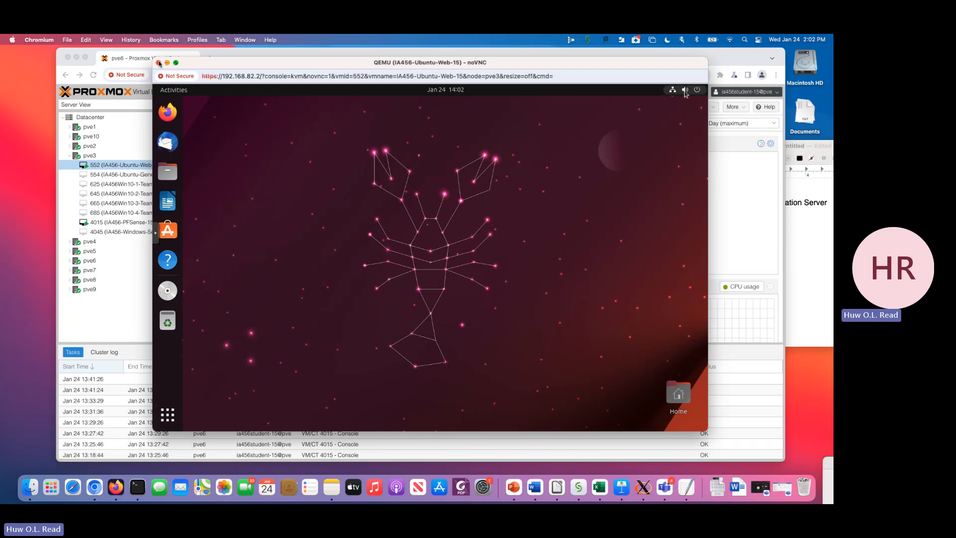
pyautogui.click(158, 62)
pyautogui.click(122, 223)
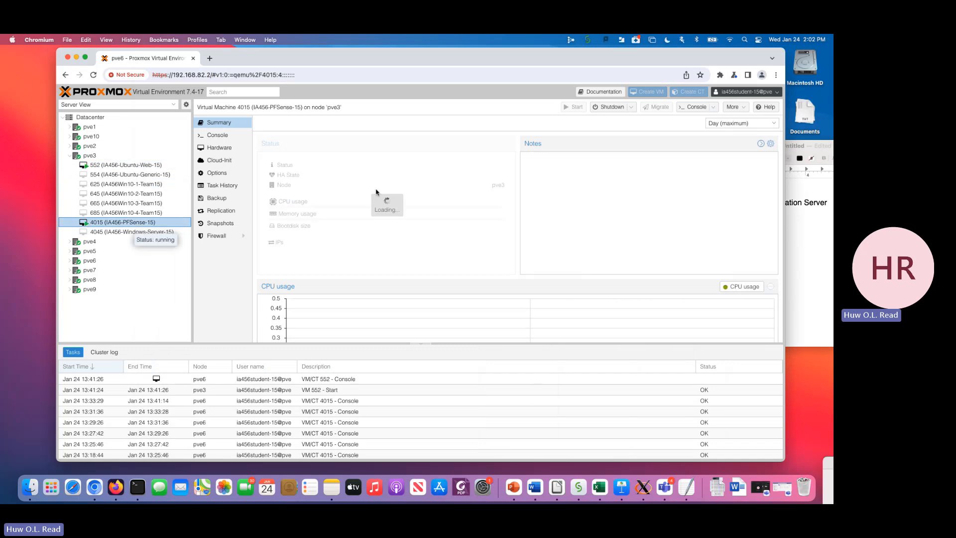
# - Open separate console windows for VM 4015 (IA456-PFSense-15) and VM 552 (IA456-Ubuntu-Web-15), moving the Ubuntu console clear of the server tree
pyautogui.click(694, 106)
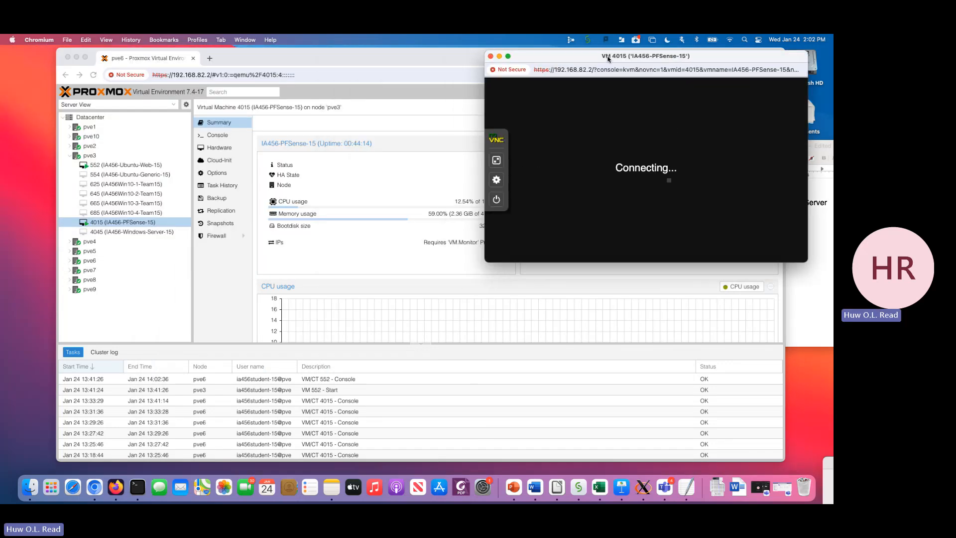
pyautogui.click(131, 165)
pyautogui.click(130, 164)
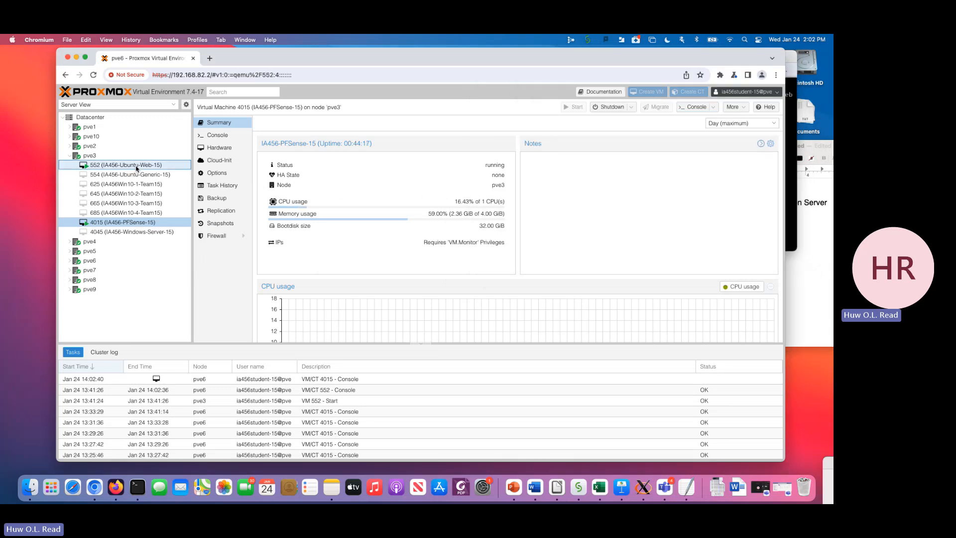
pyautogui.click(695, 107)
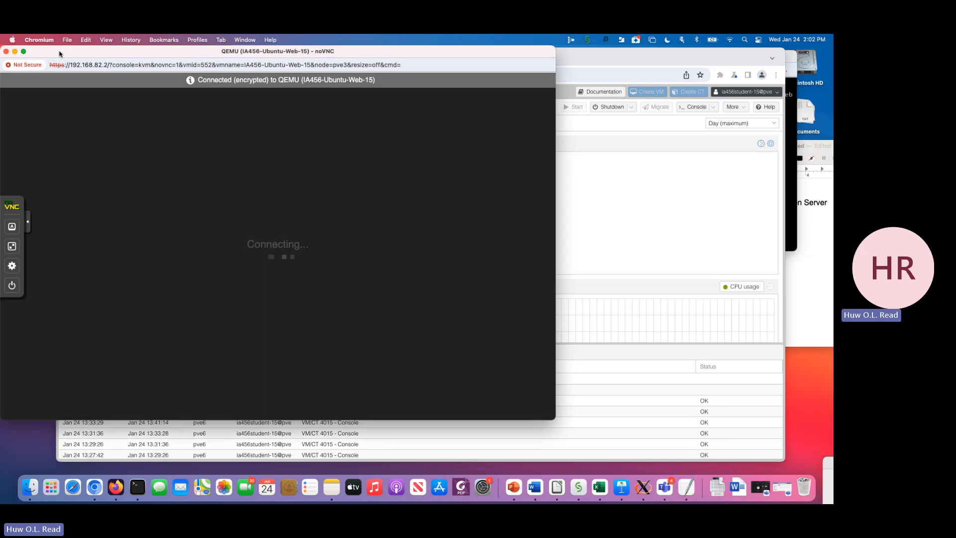
pyautogui.moveTo(59, 54); pyautogui.dragTo(347, 71)
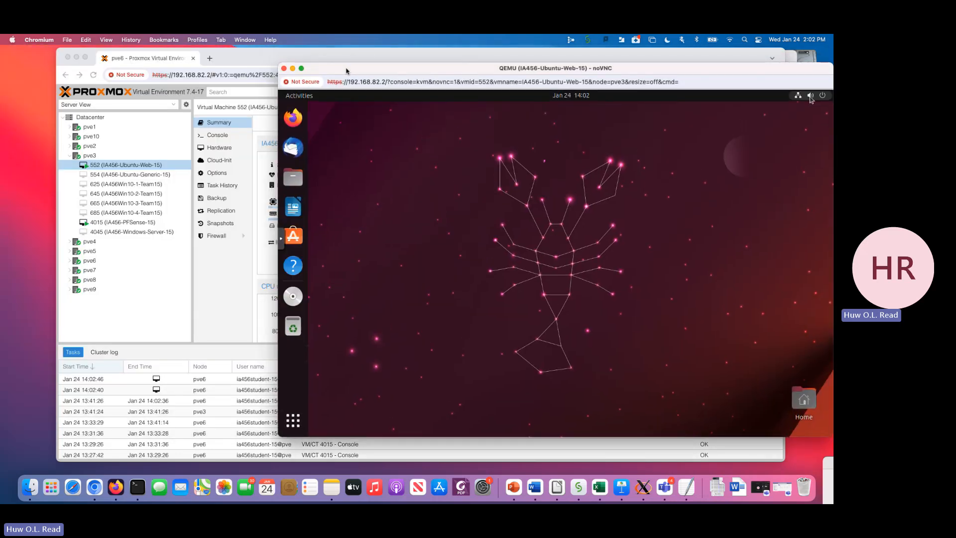
# - Close the IA456-Ubuntu-Web-15 console window and bring the IA456-PFSense-15 console in front of the Proxmox window
pyautogui.click(284, 69)
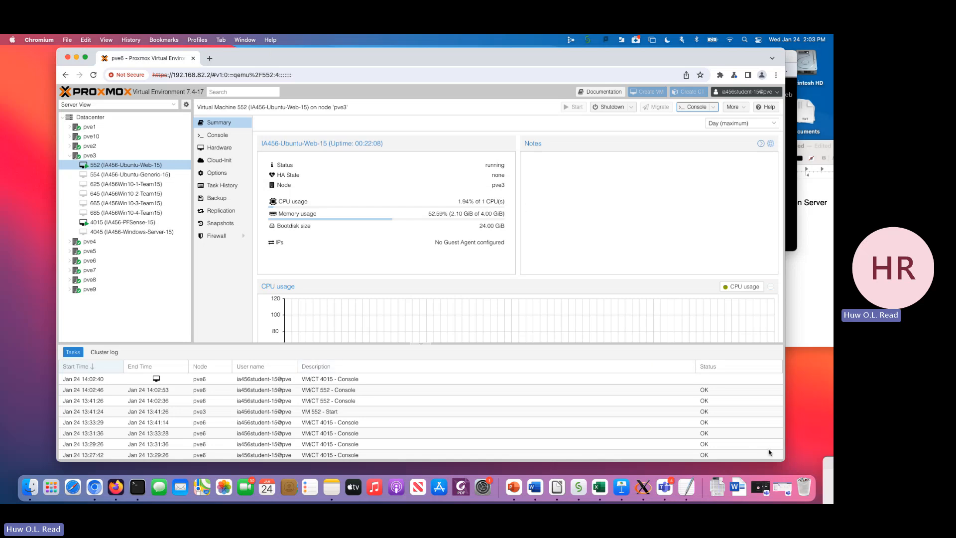
pyautogui.click(789, 165)
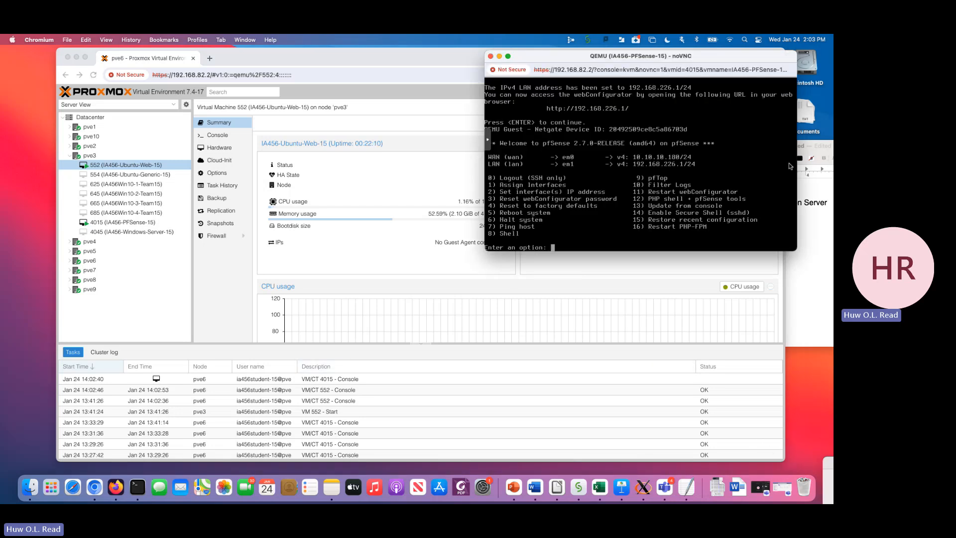
pyautogui.click(763, 456)
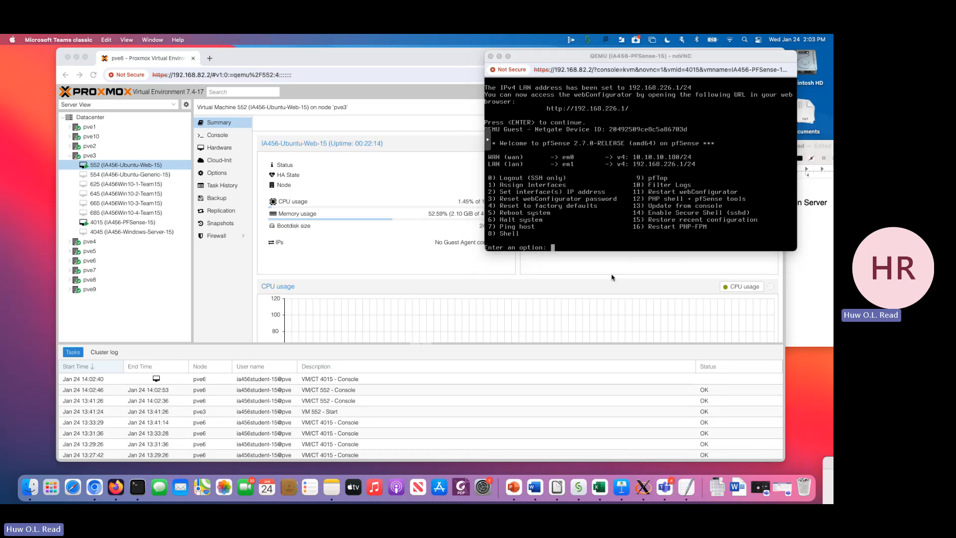